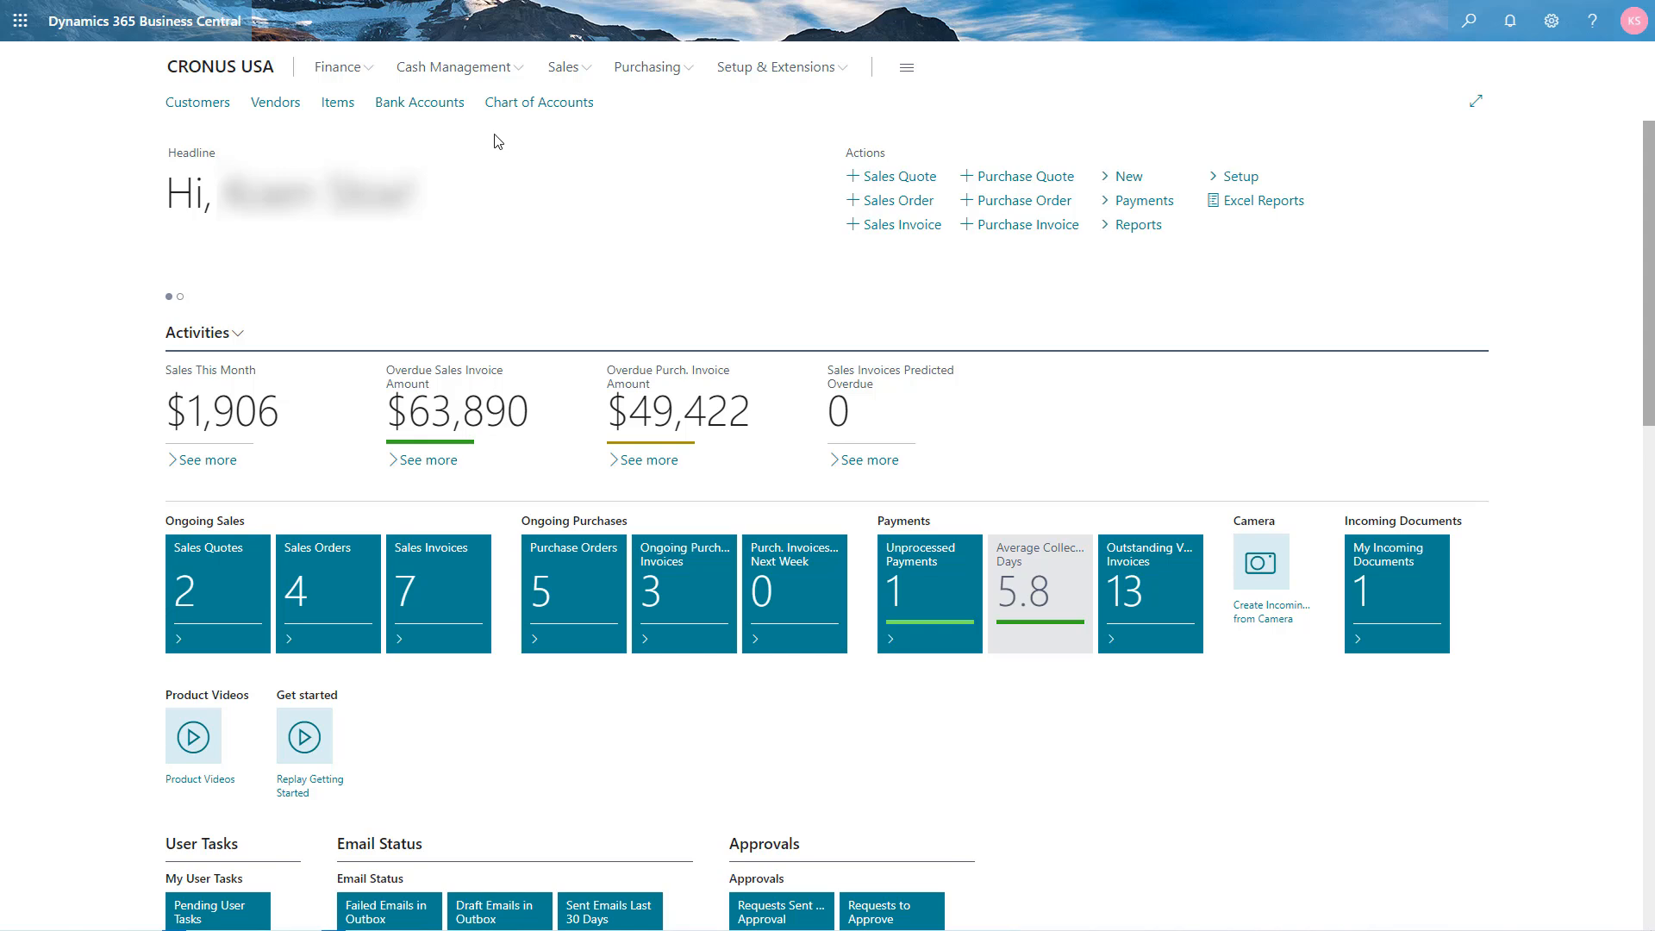
- Create a new payment reconciliation journal for the SAVINGS bank account from the payment reconciliation journals list
left_click(461, 74)
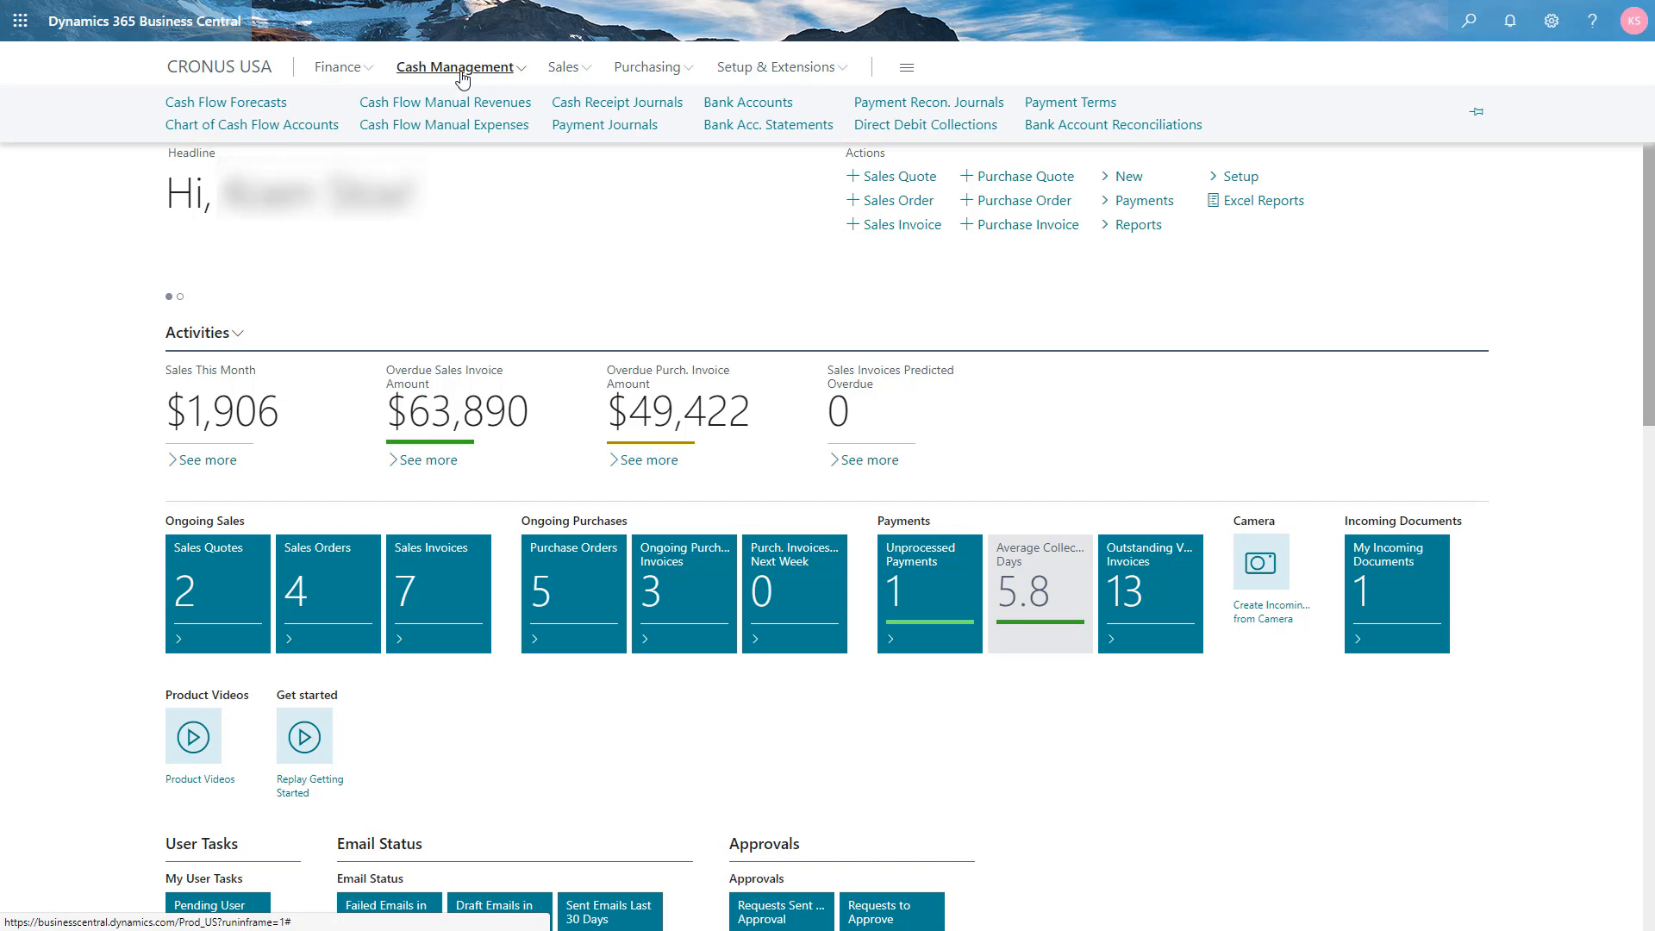
left_click(885, 104)
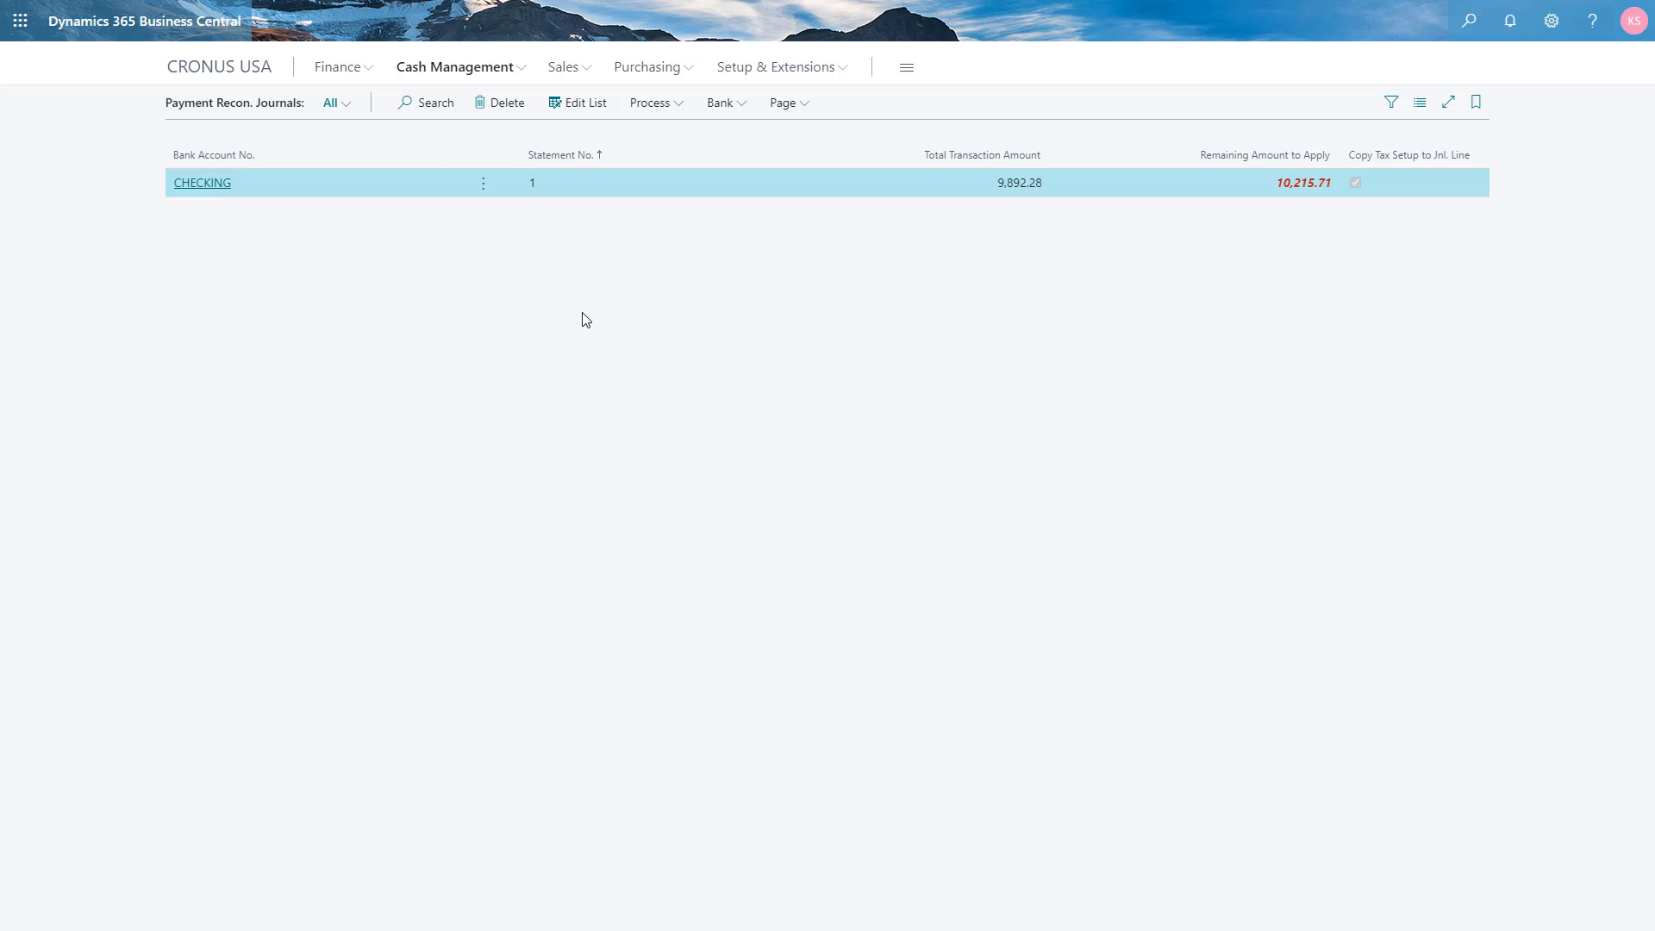
left_click(677, 117)
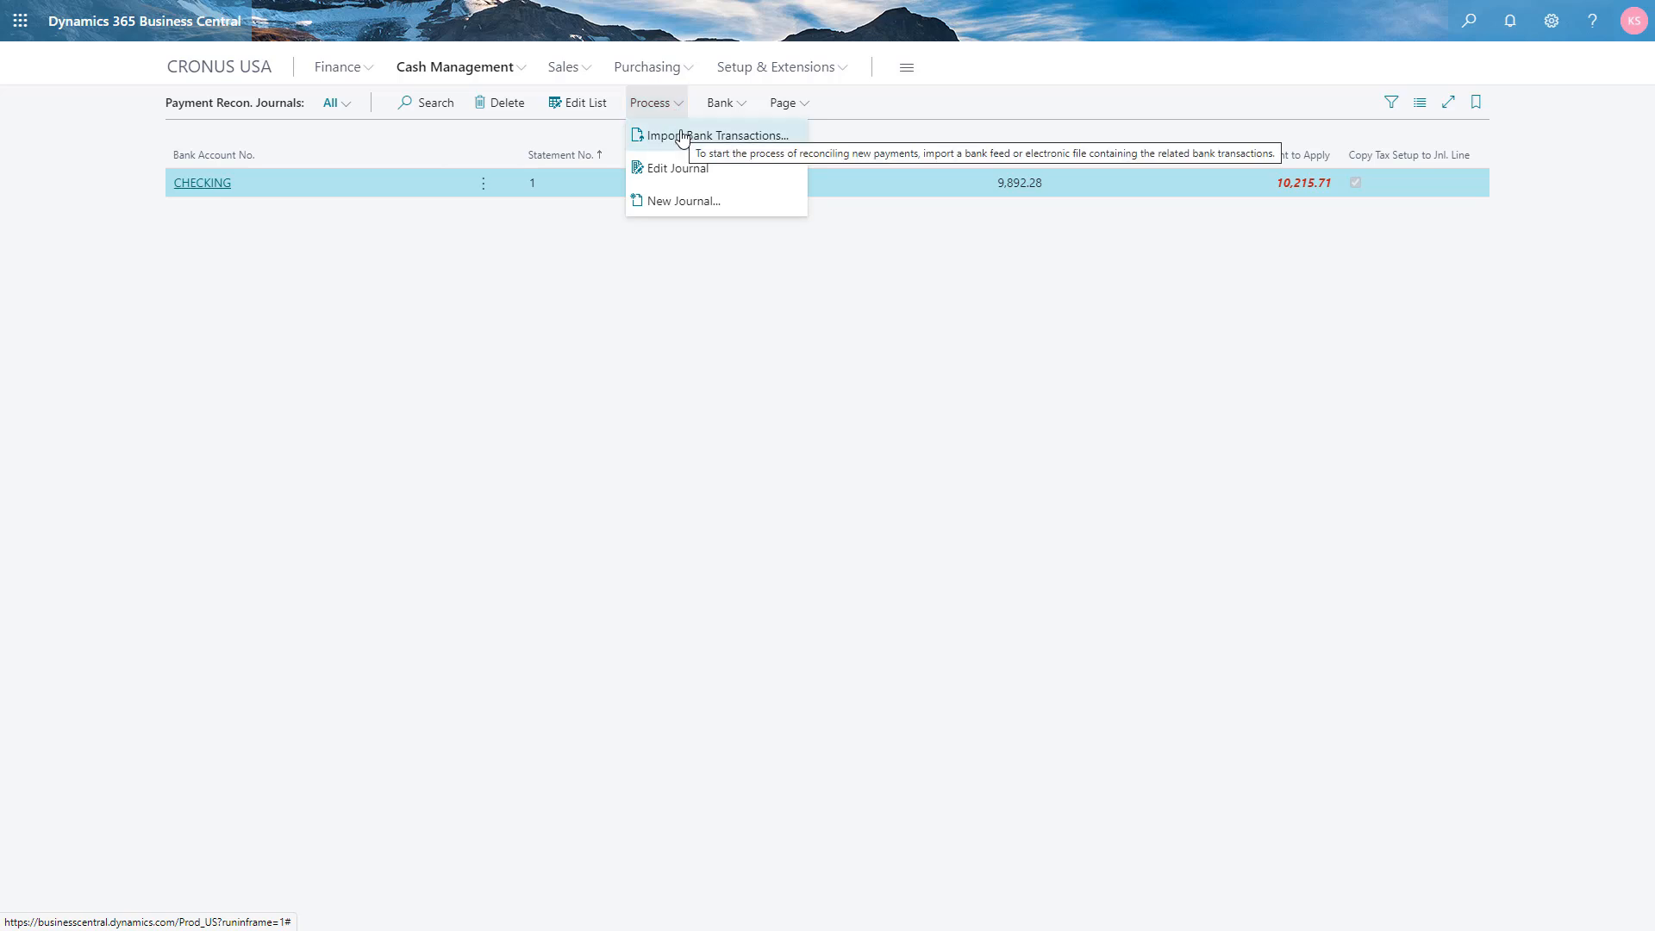
left_click(679, 201)
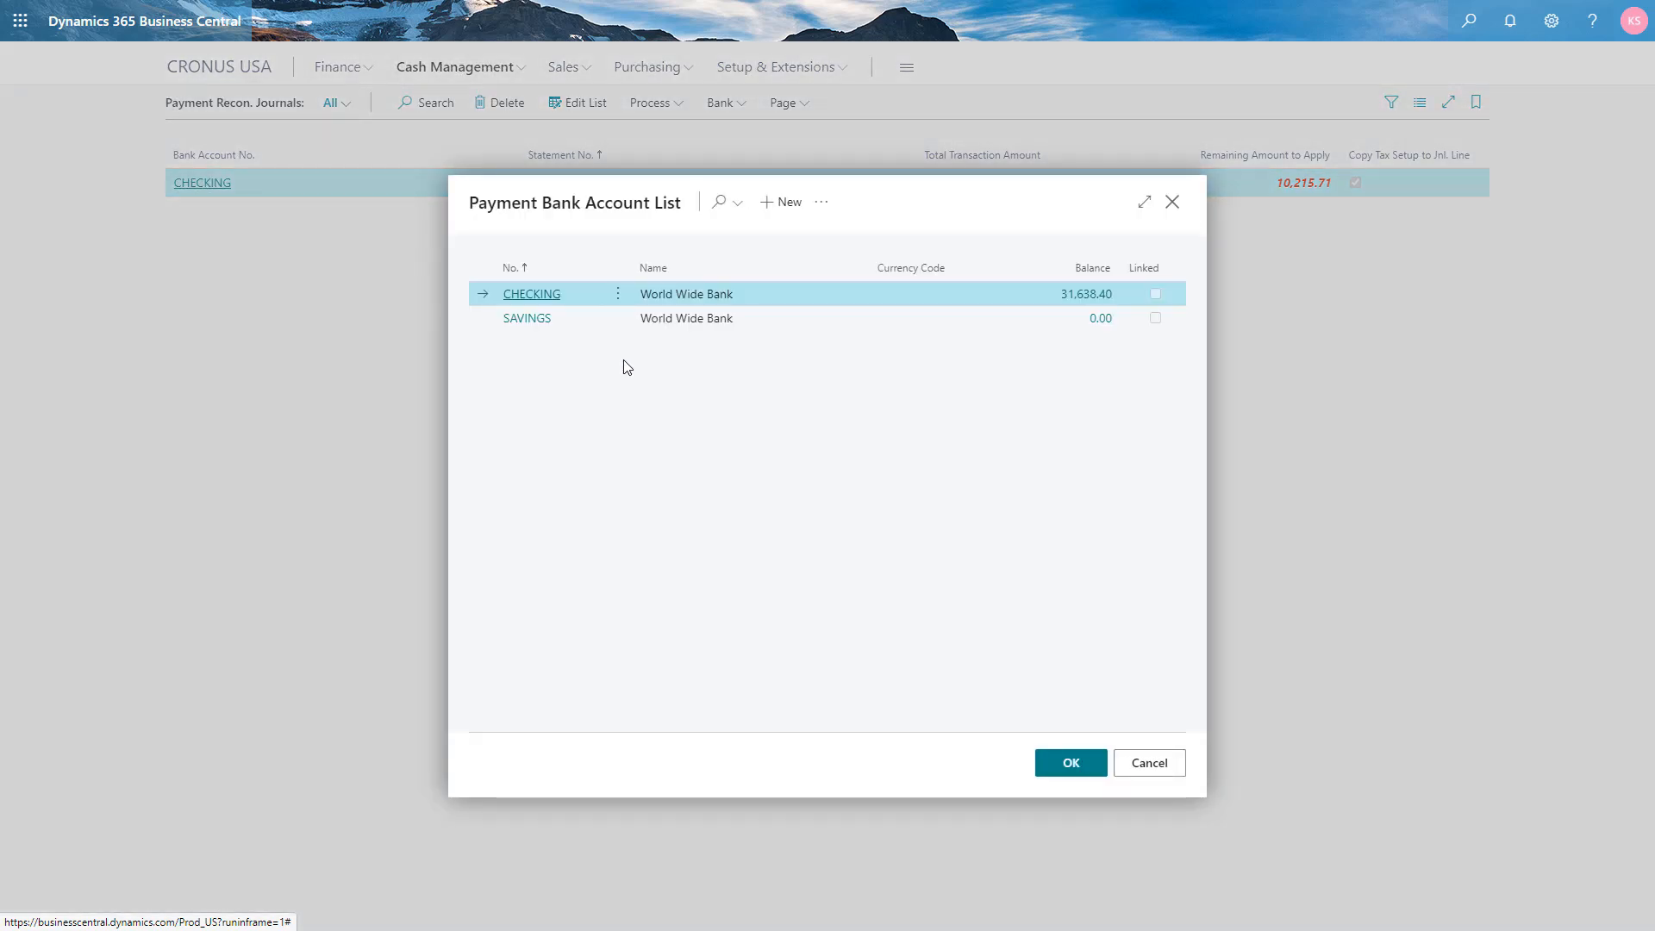
left_click(565, 328)
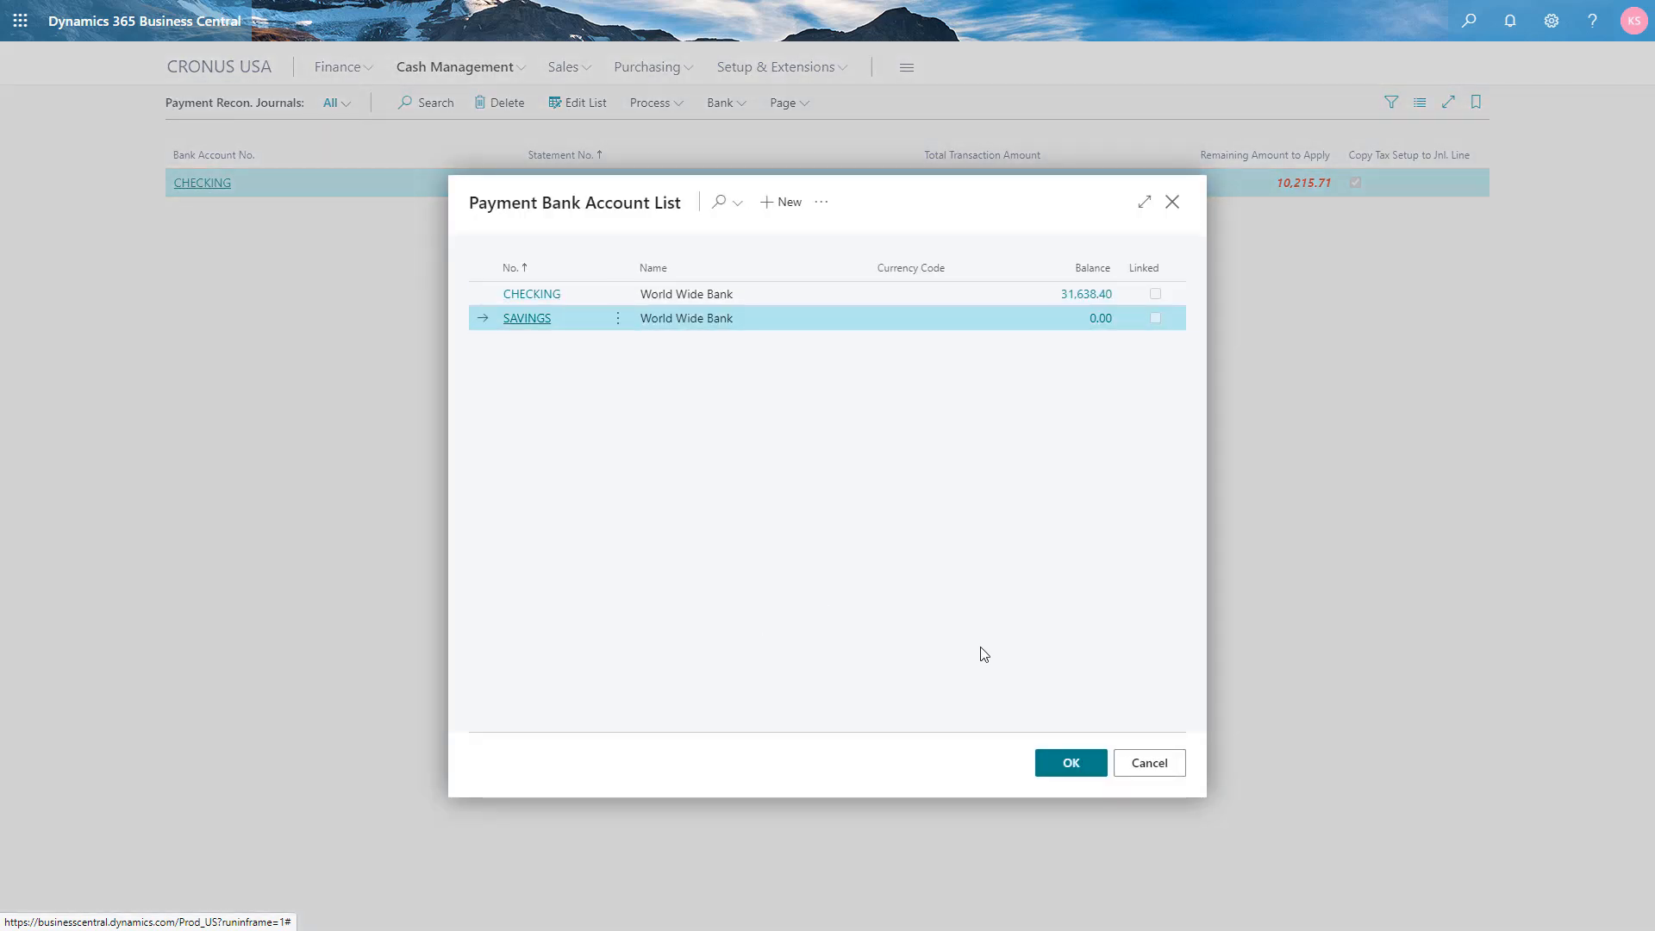
left_click(1060, 770)
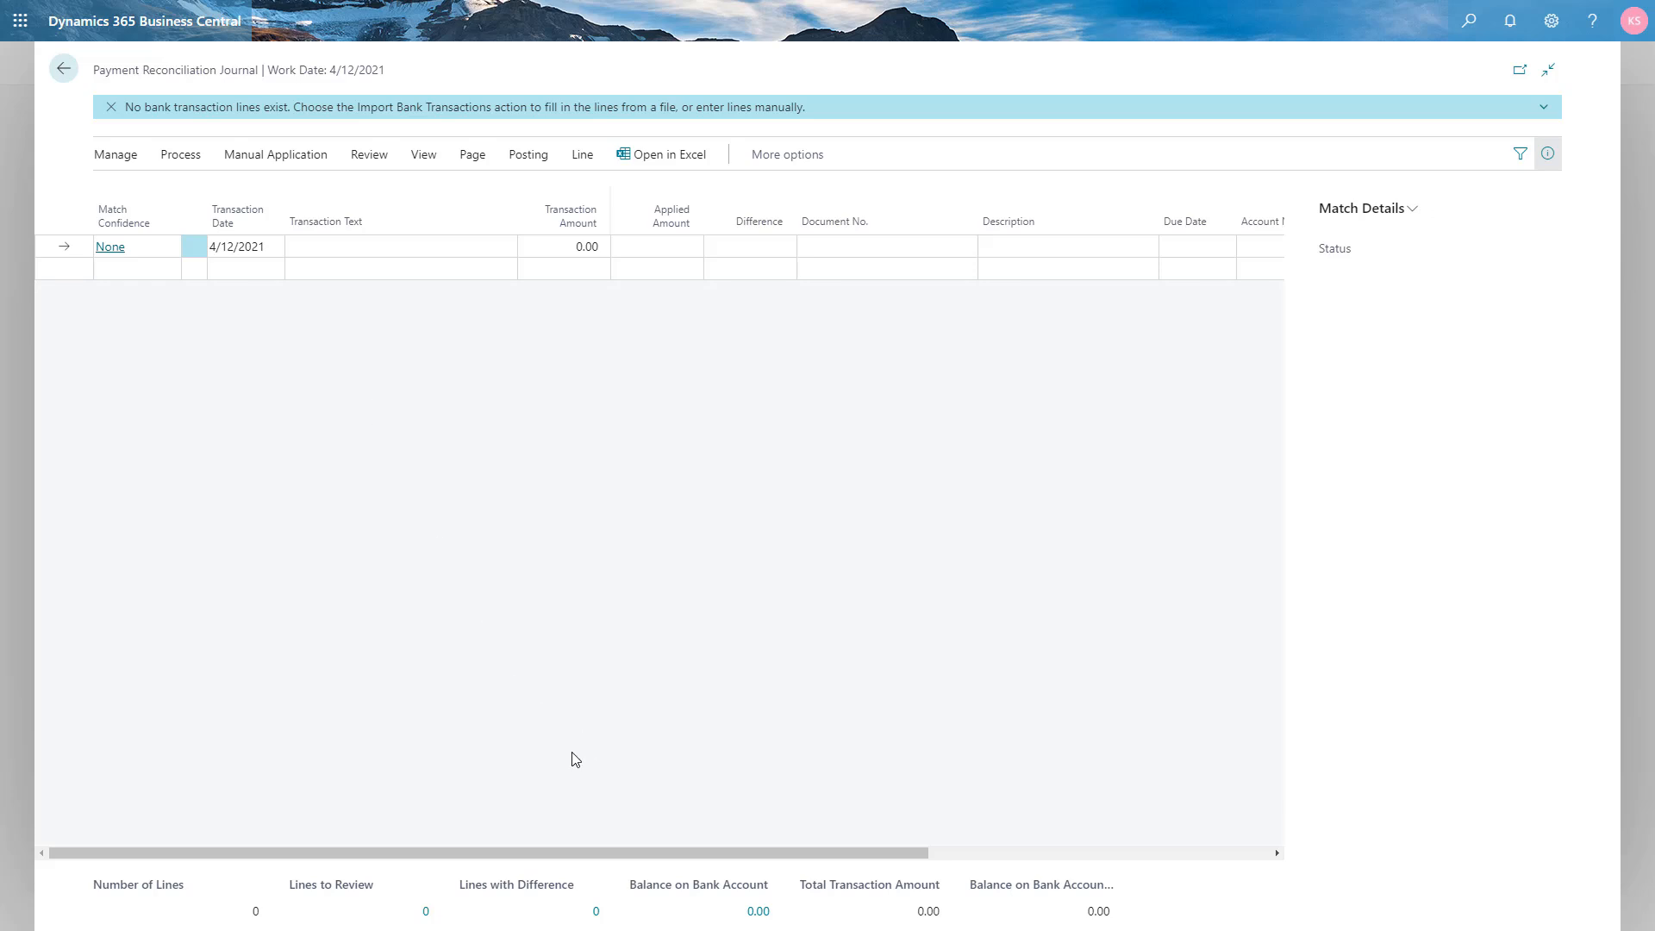
- Set the Account Type of the first journal line to Customer and look through the available customer accounts without choosing one
left_click_drag(614, 858, 923, 872)
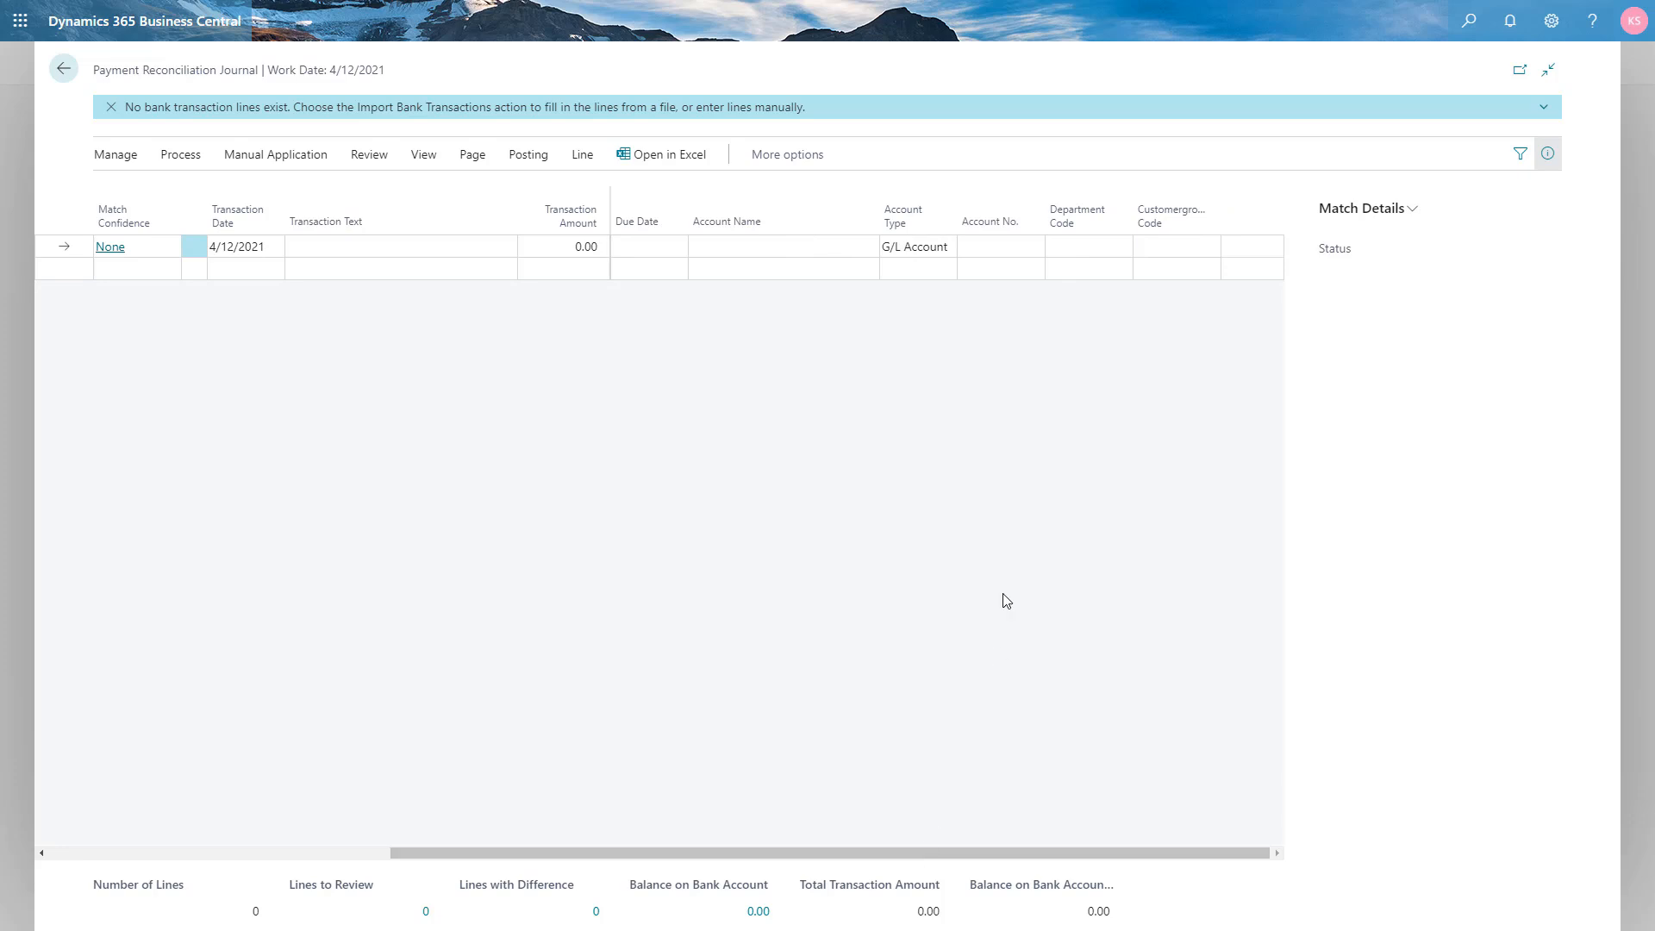
left_click(925, 249)
left_click(928, 303)
left_click(984, 249)
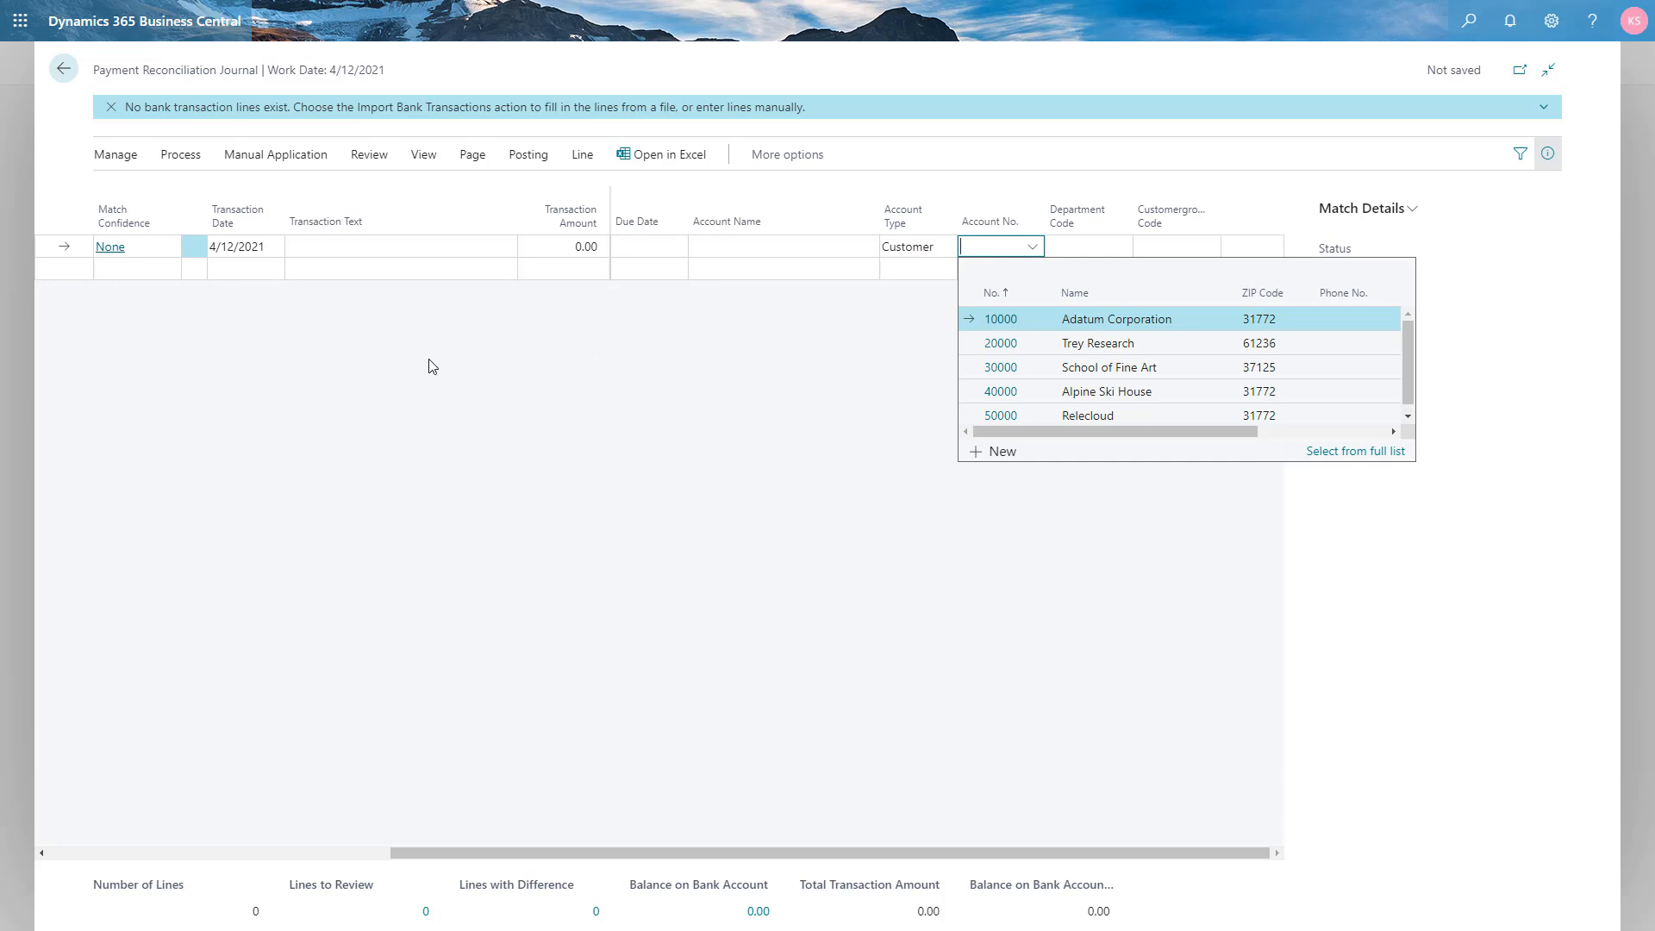
left_click(274, 155)
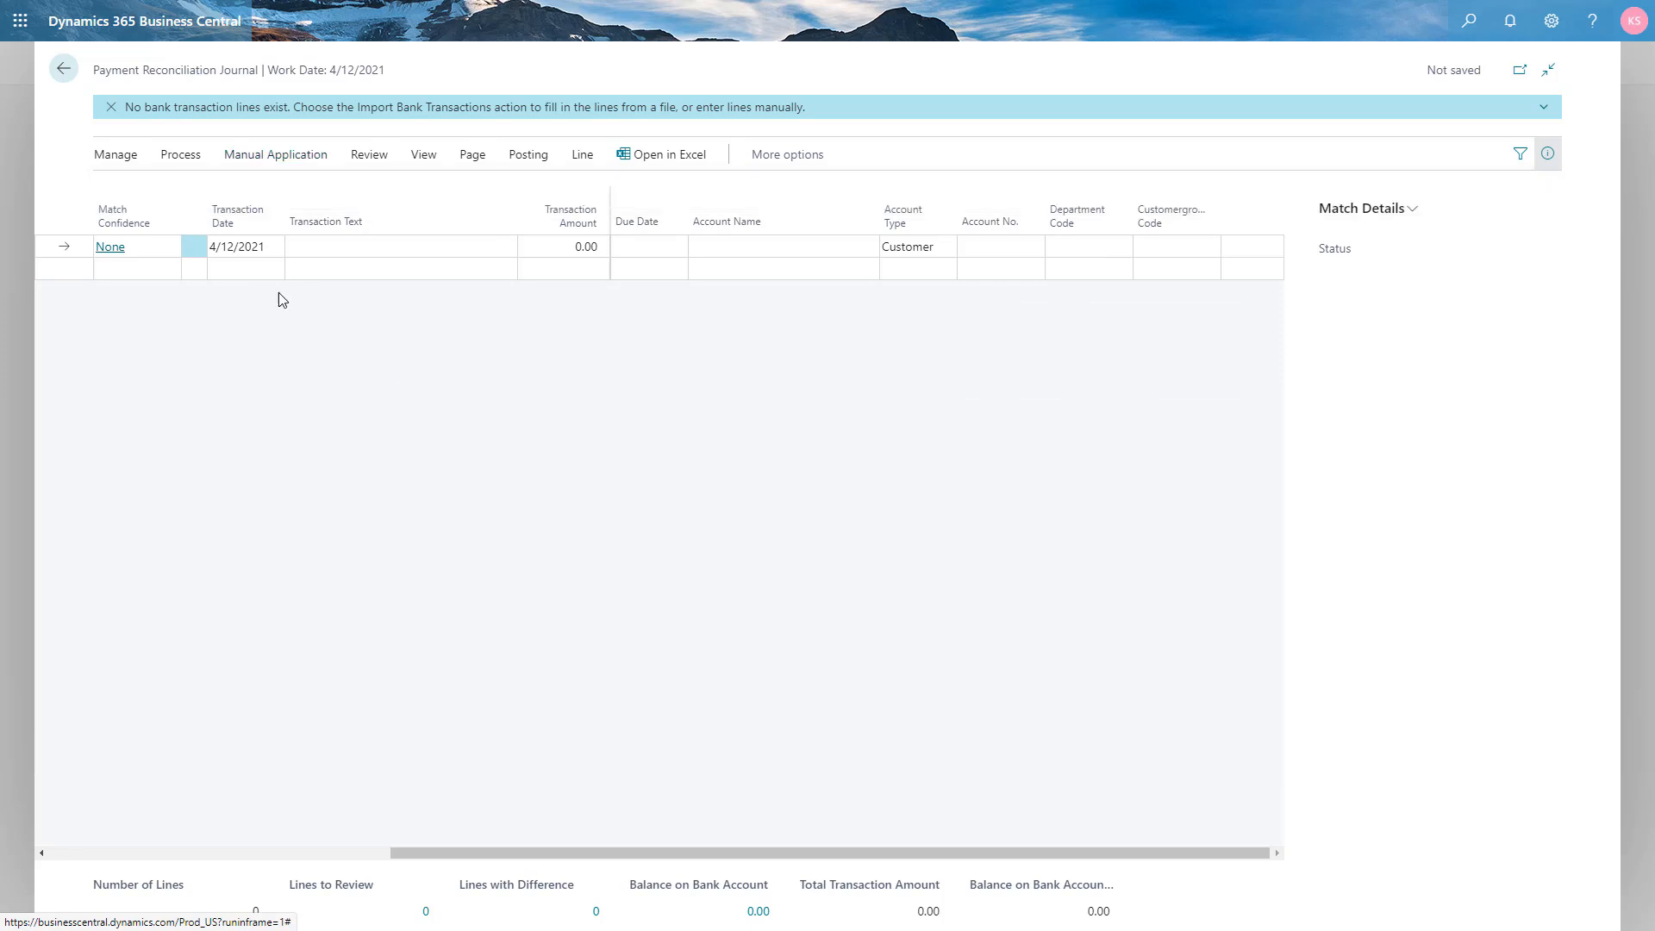
- Examine the journal's processing and posting actions, and return to the list of payment reconciliation journals
left_click(196, 158)
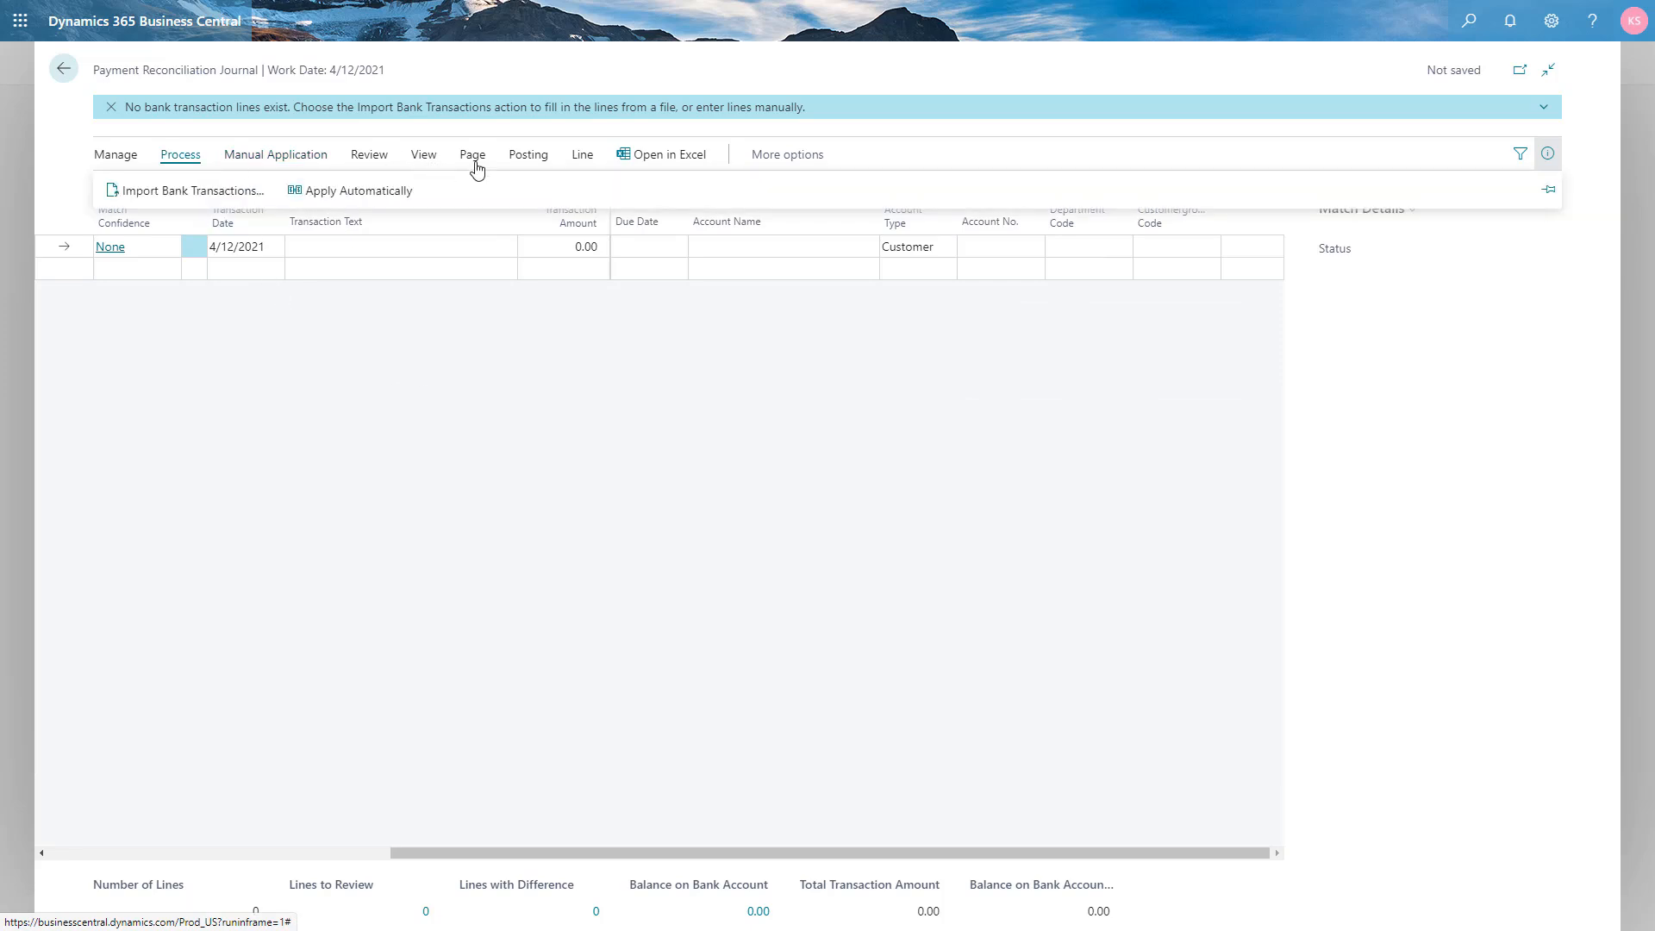
left_click(525, 164)
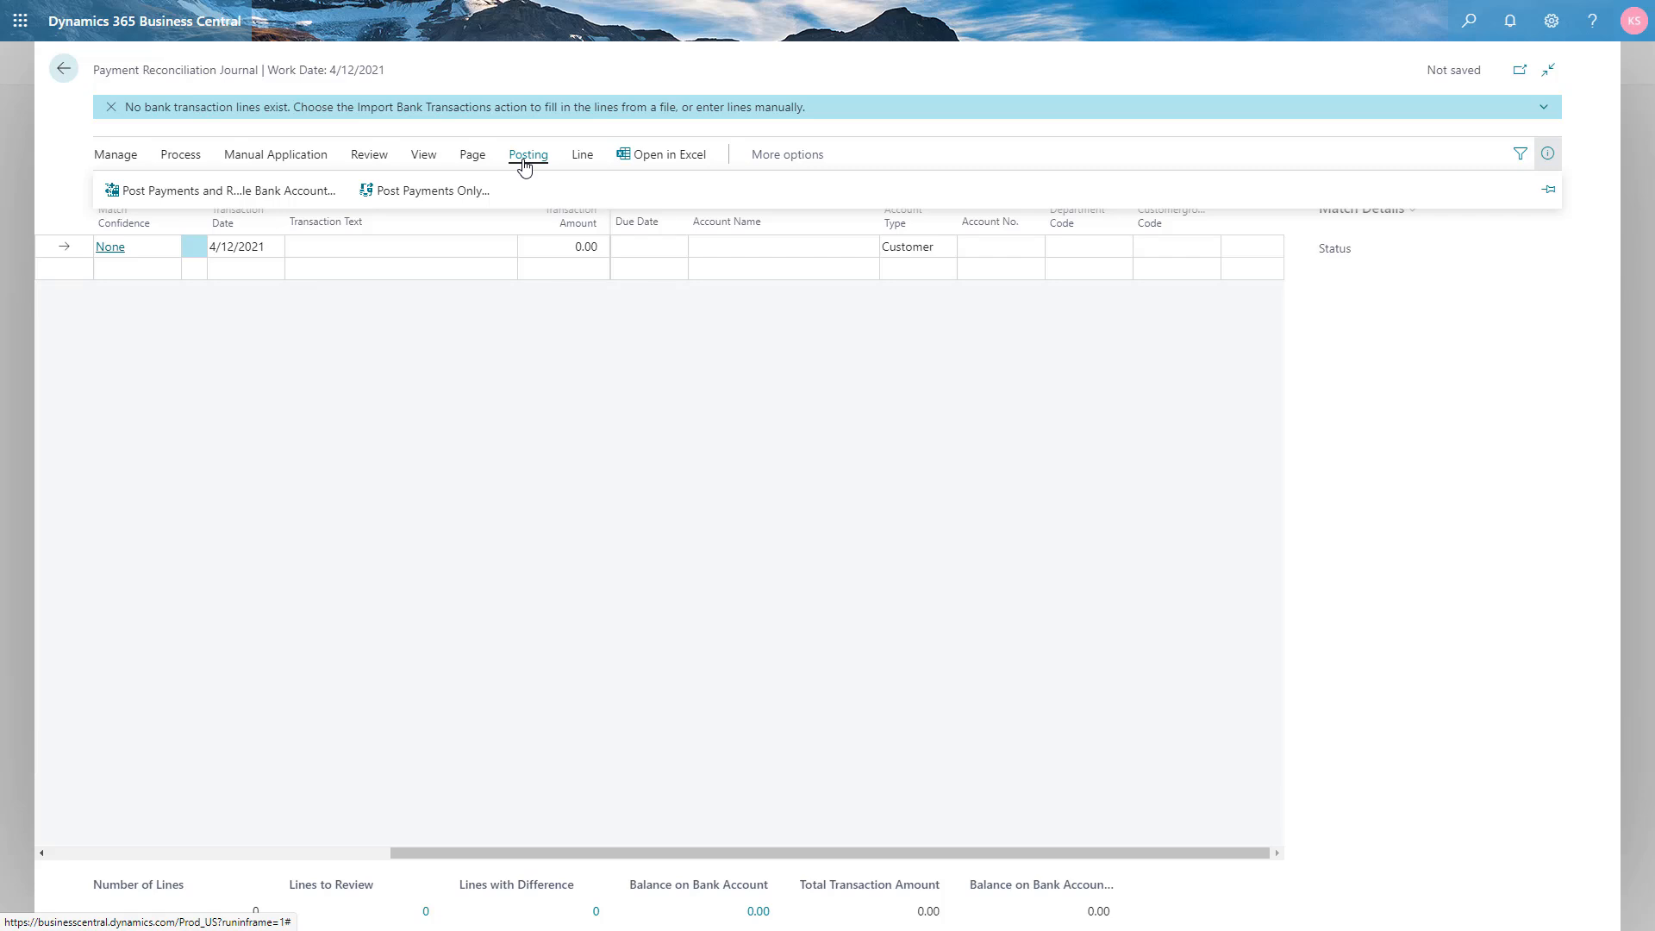
left_click(63, 71)
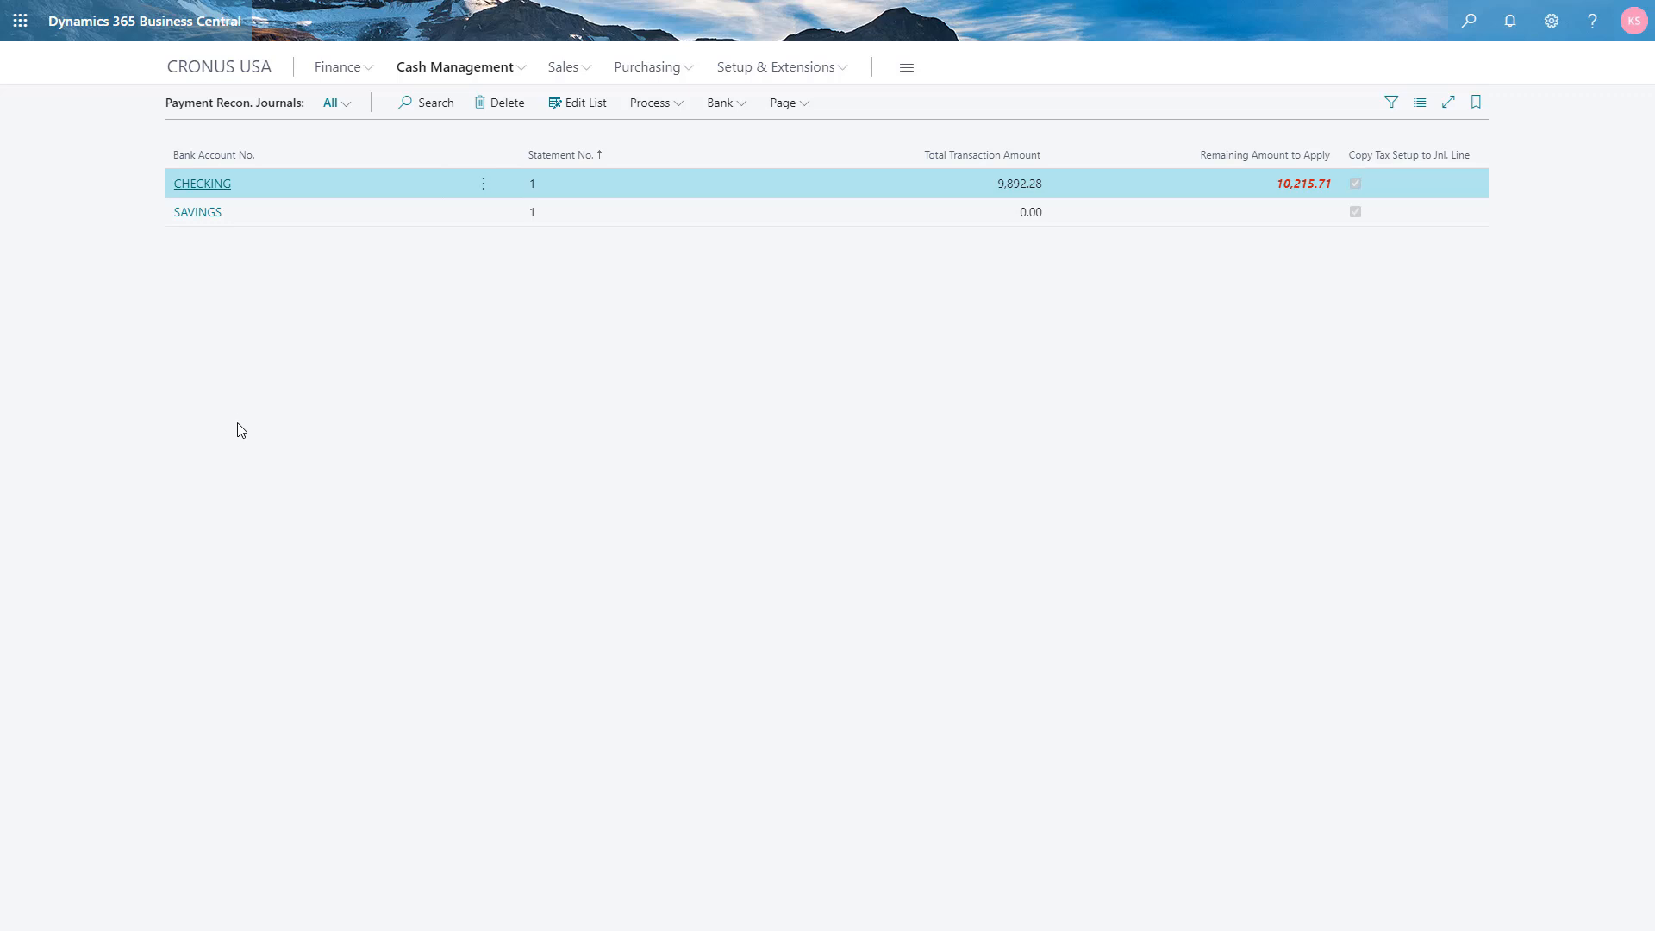
left_click(663, 111)
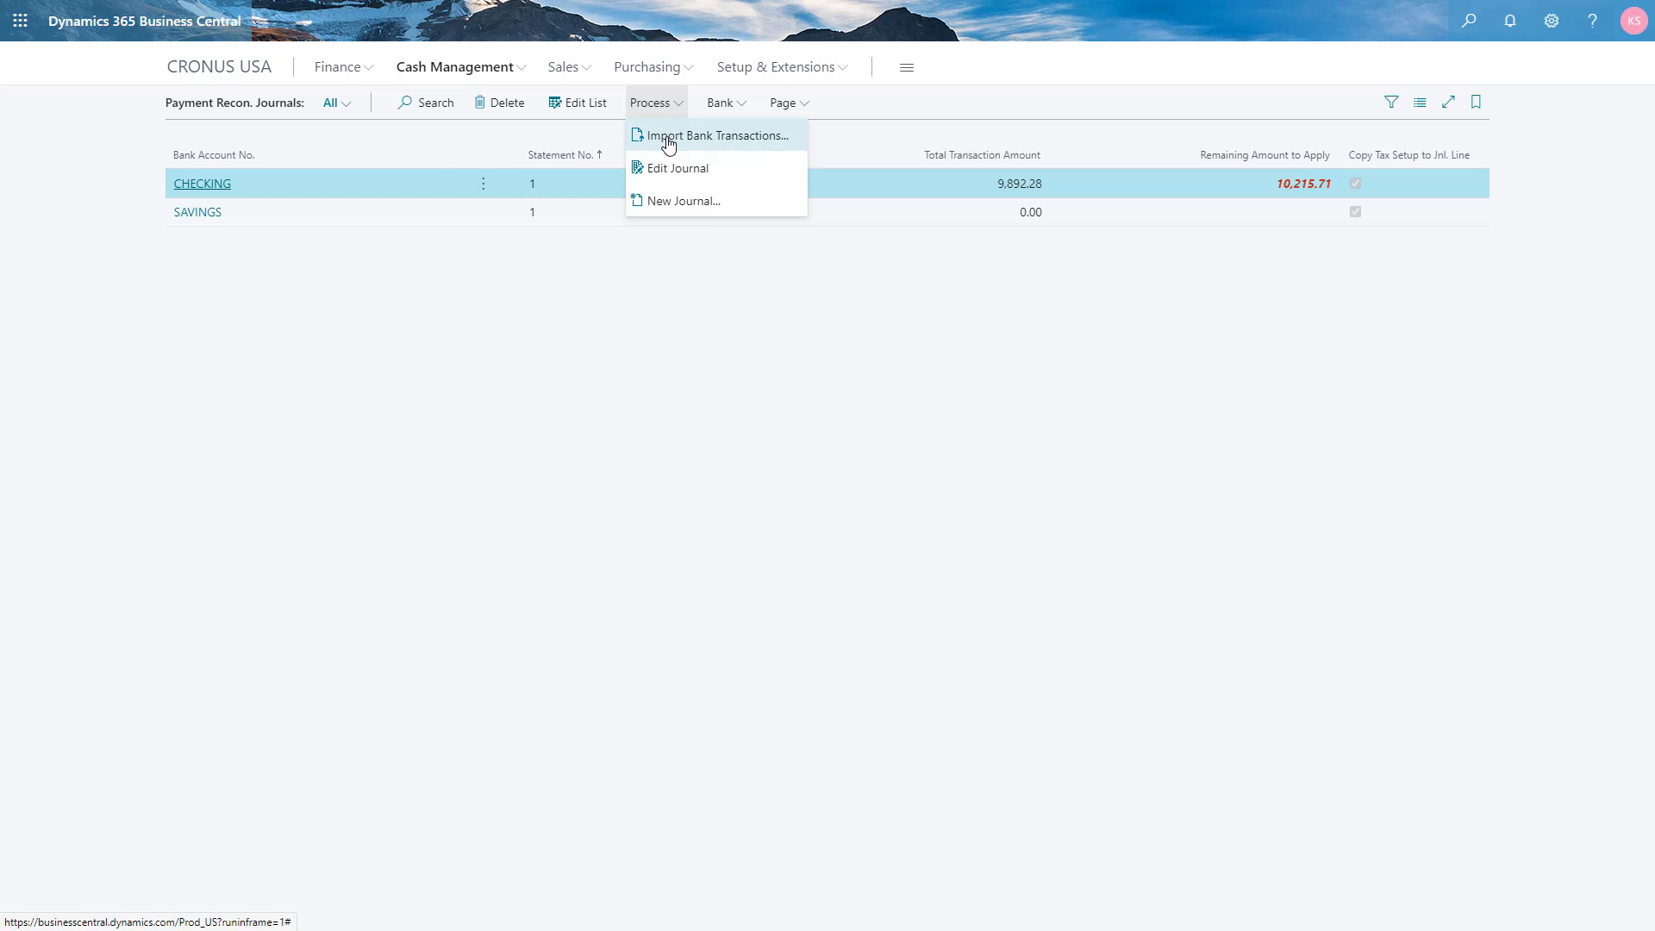
left_click(669, 138)
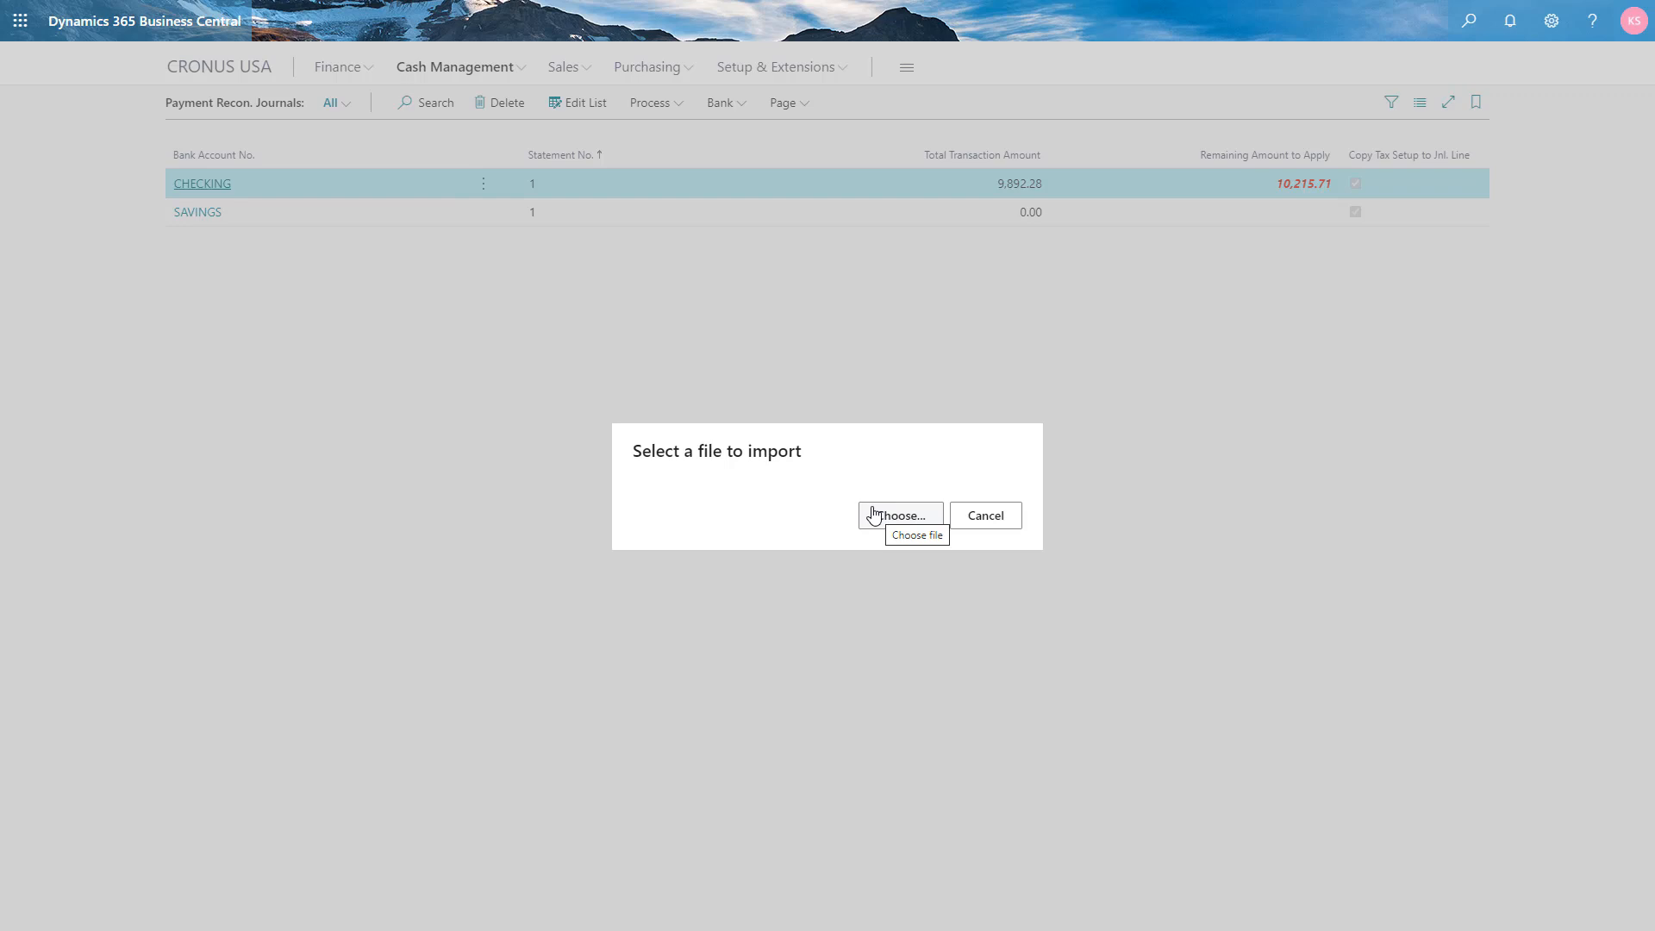
left_click(874, 513)
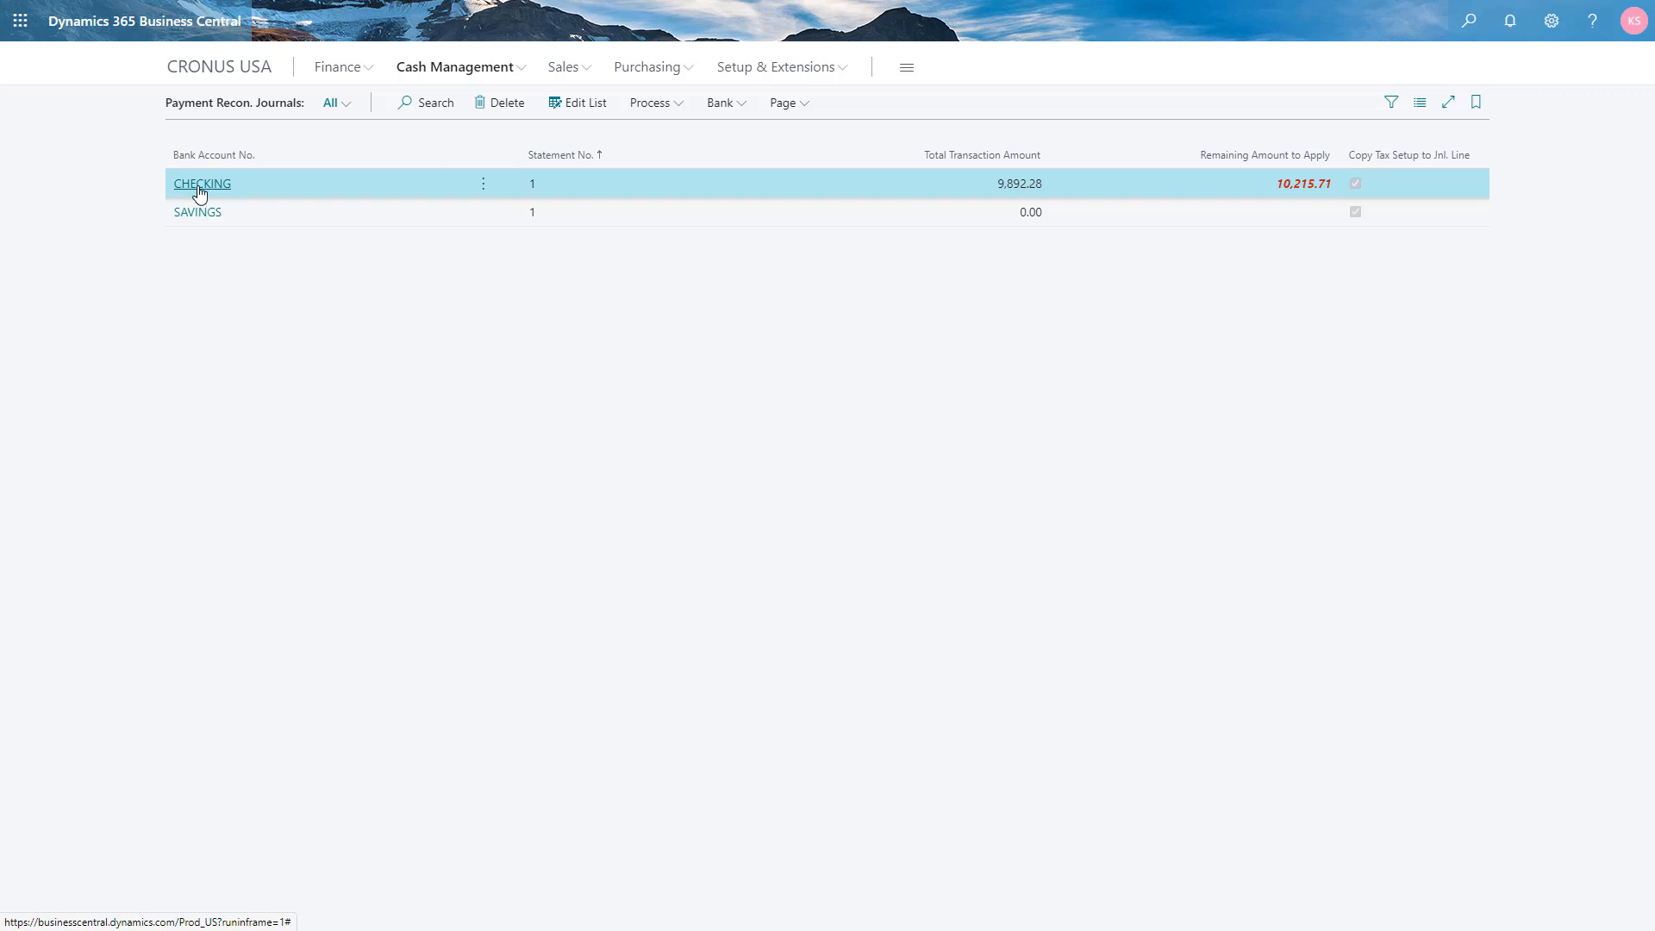
- Open the CHECKING payment reconciliation journal, and find and open the Payment Application Rules page by searching for "pay appl ru"
left_click(200, 184)
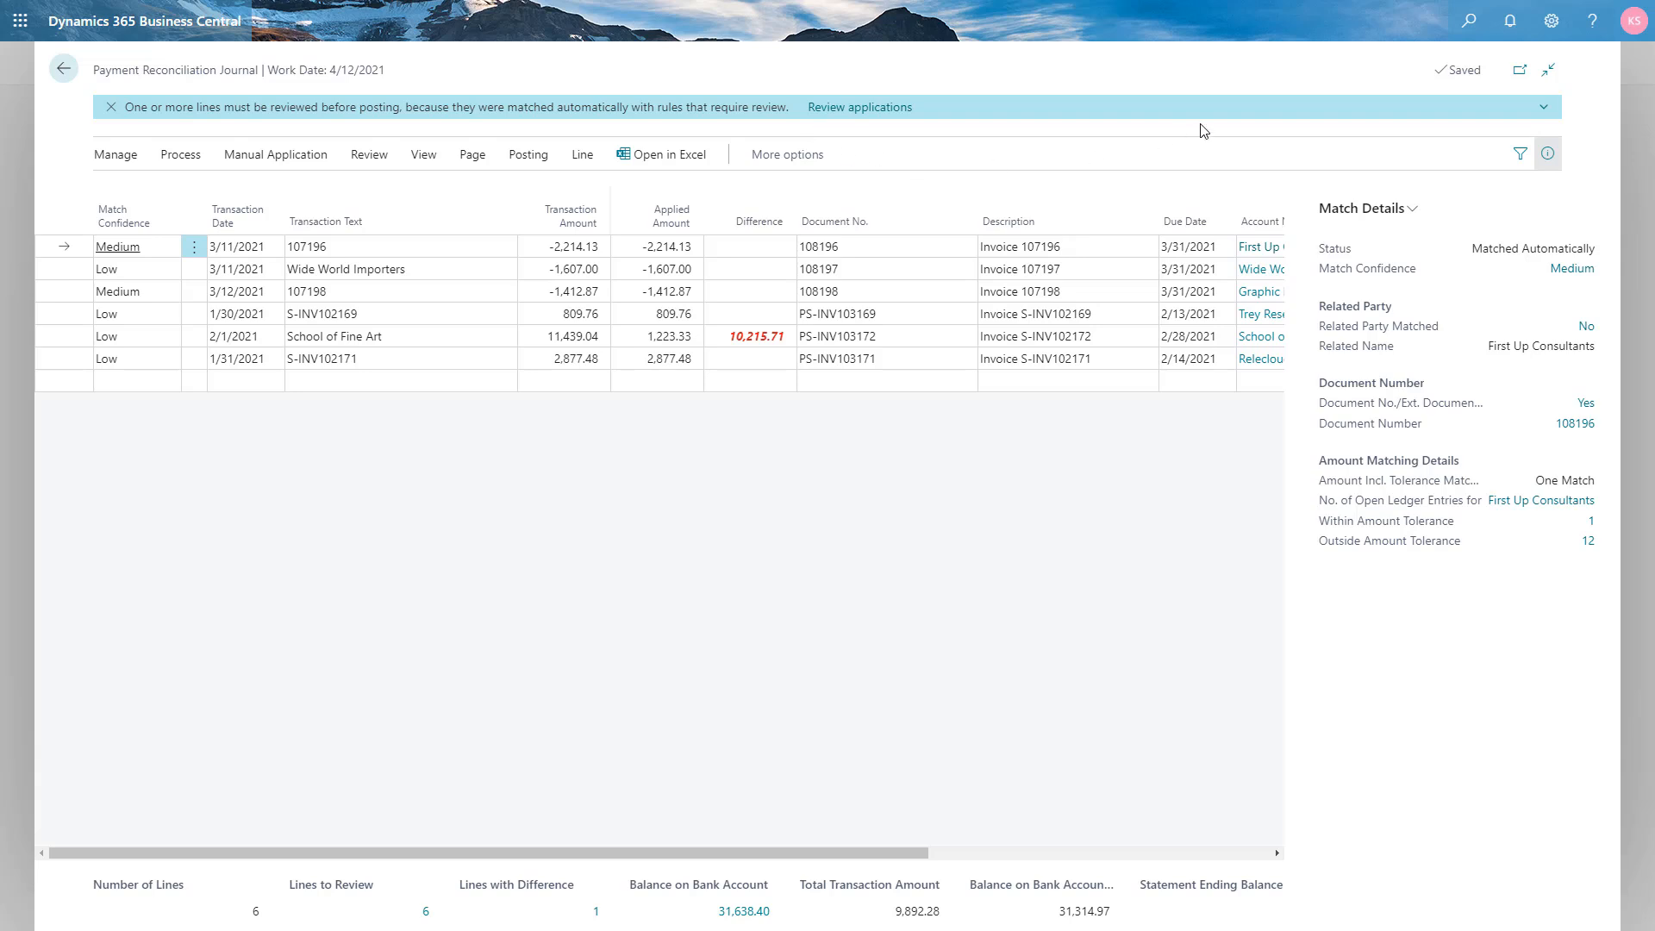
left_click(1470, 22)
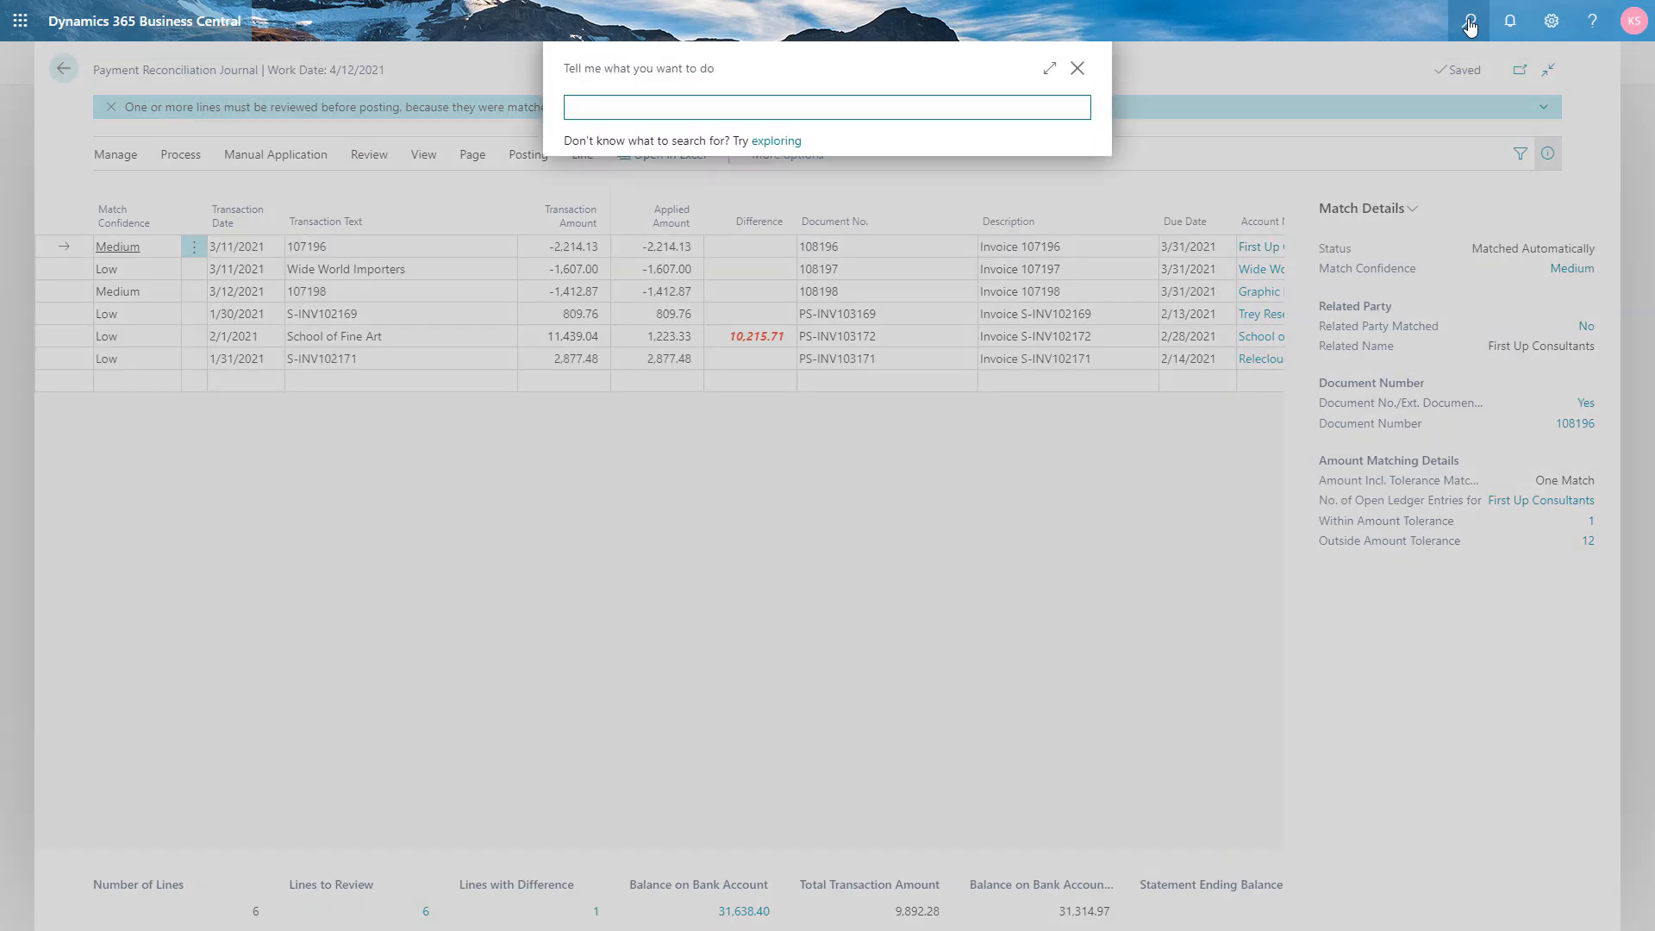
type("pay appl ru")
left_click(665, 221)
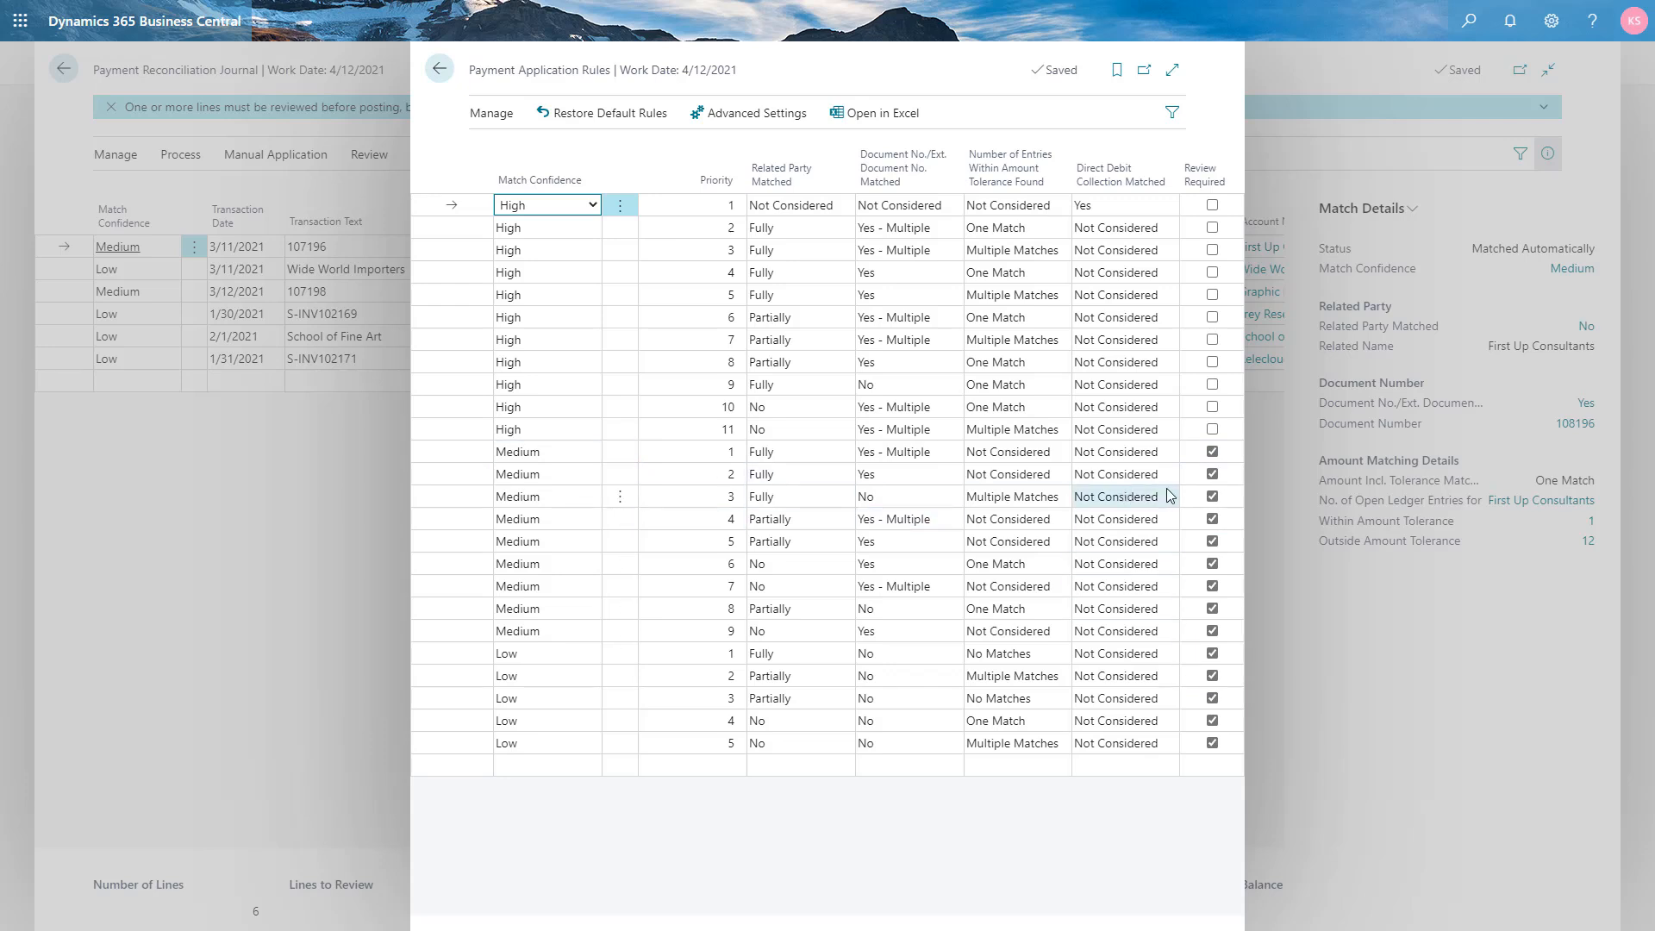
- Clear Review Required for the Medium confidence rules with priority 1 and 2, and close the rules page
left_click(1212, 452)
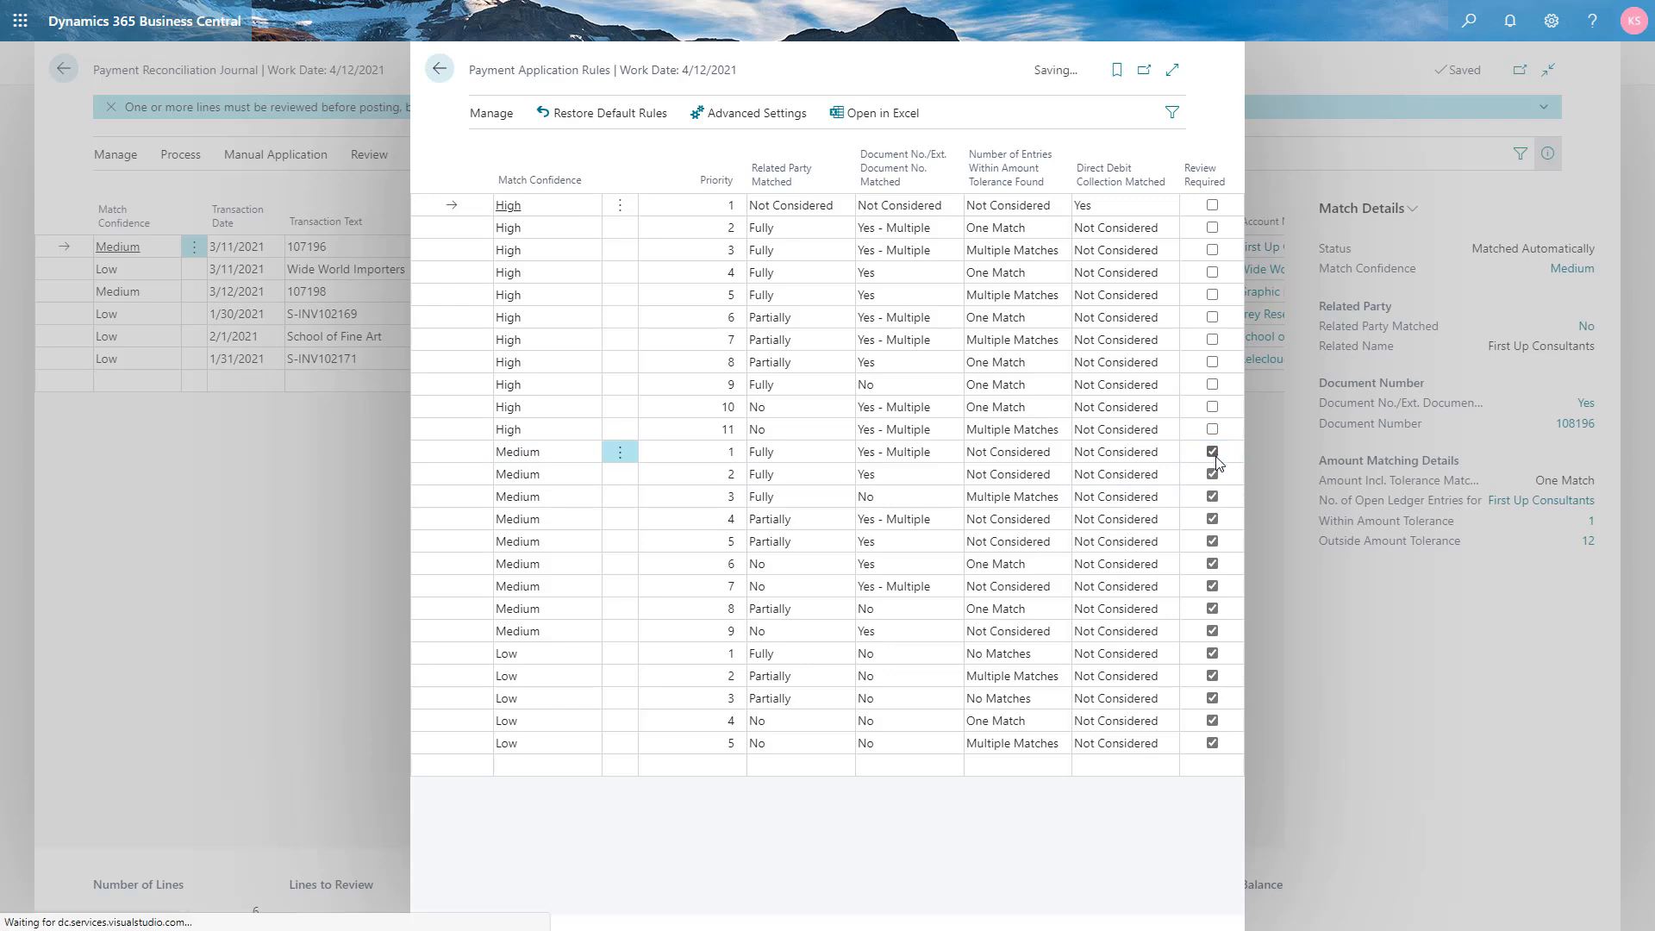
left_click(1213, 474)
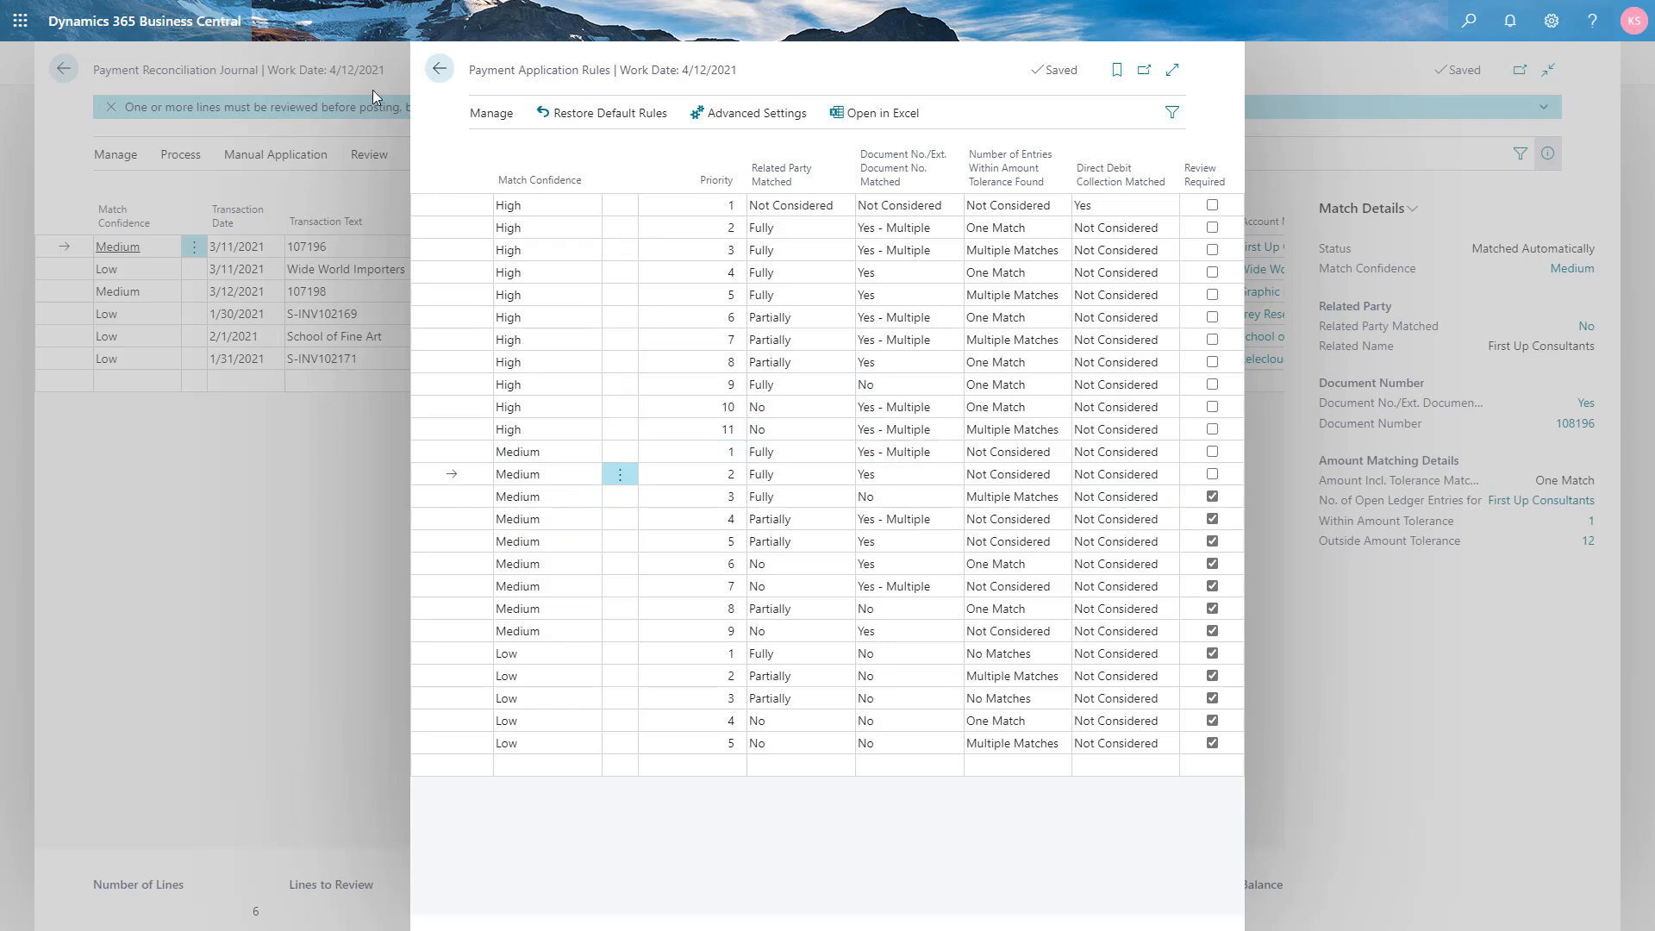
key("Escape")
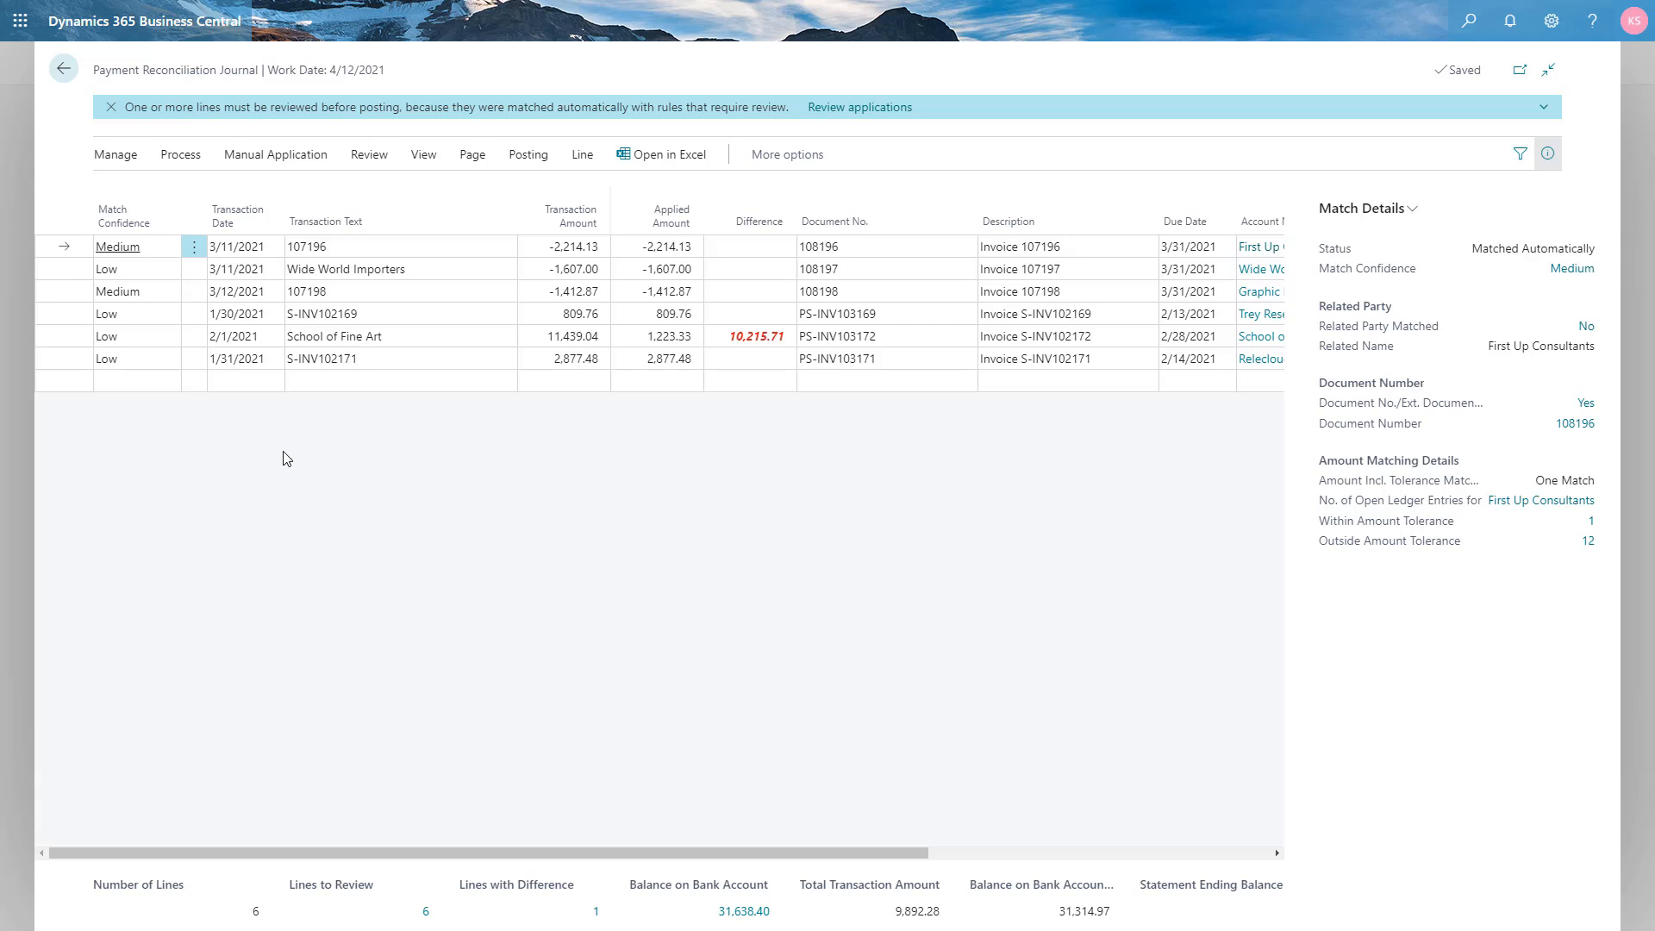
- Review the payment applications, accept the one for transaction 107196, and return to the journal
left_click(879, 110)
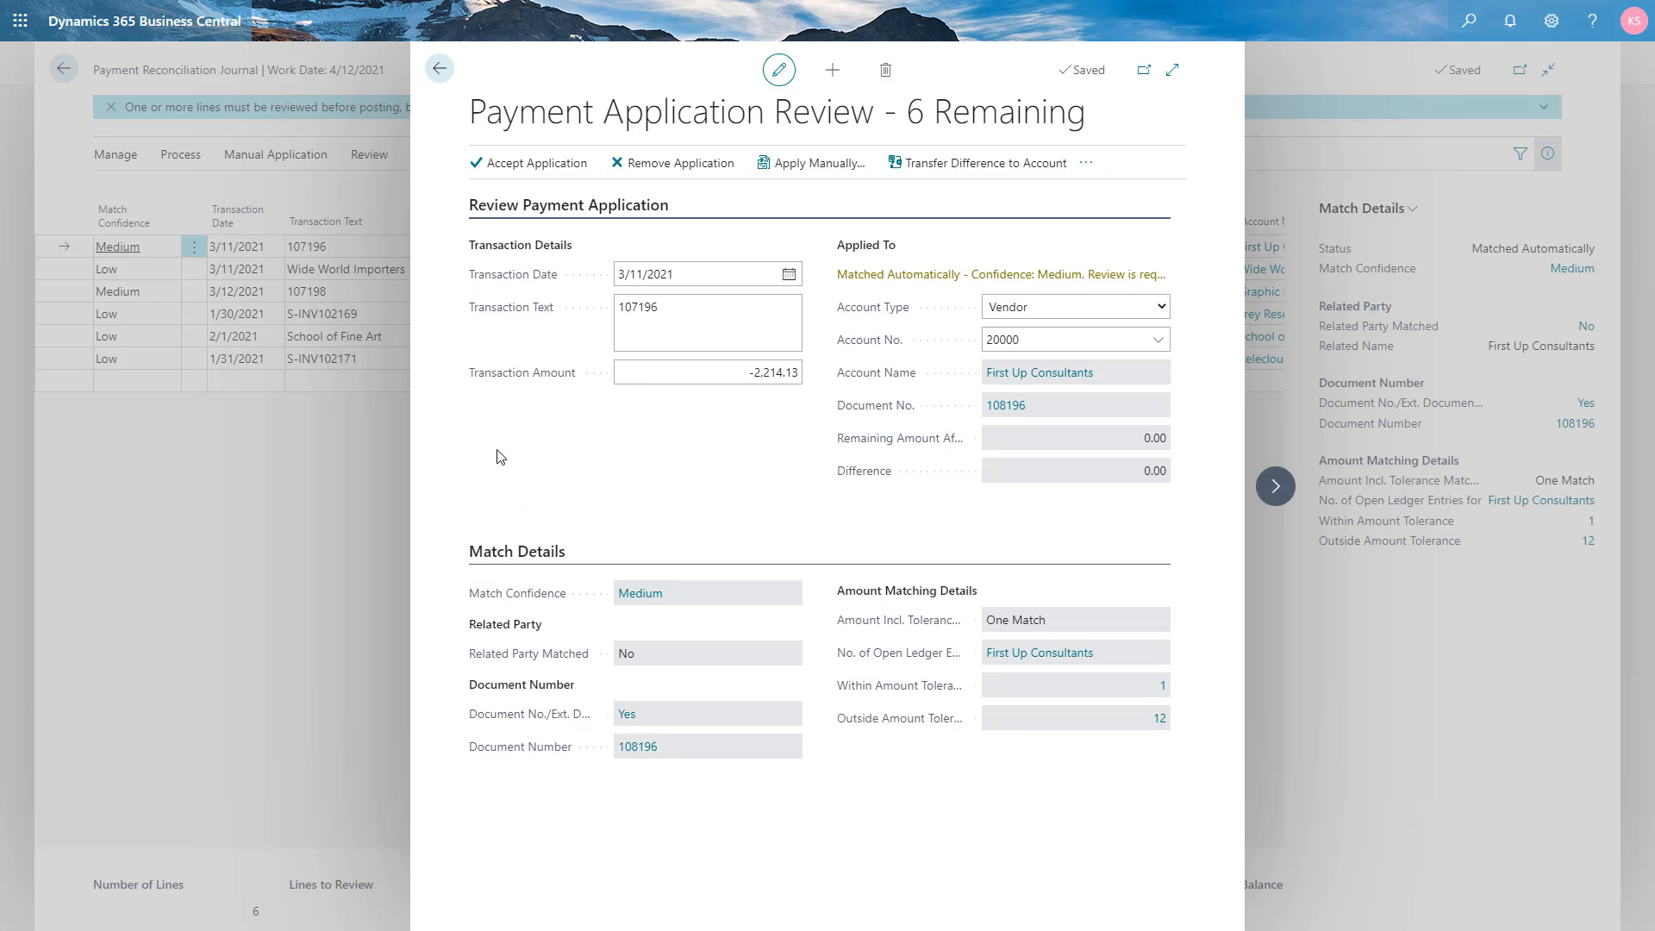
left_click(519, 163)
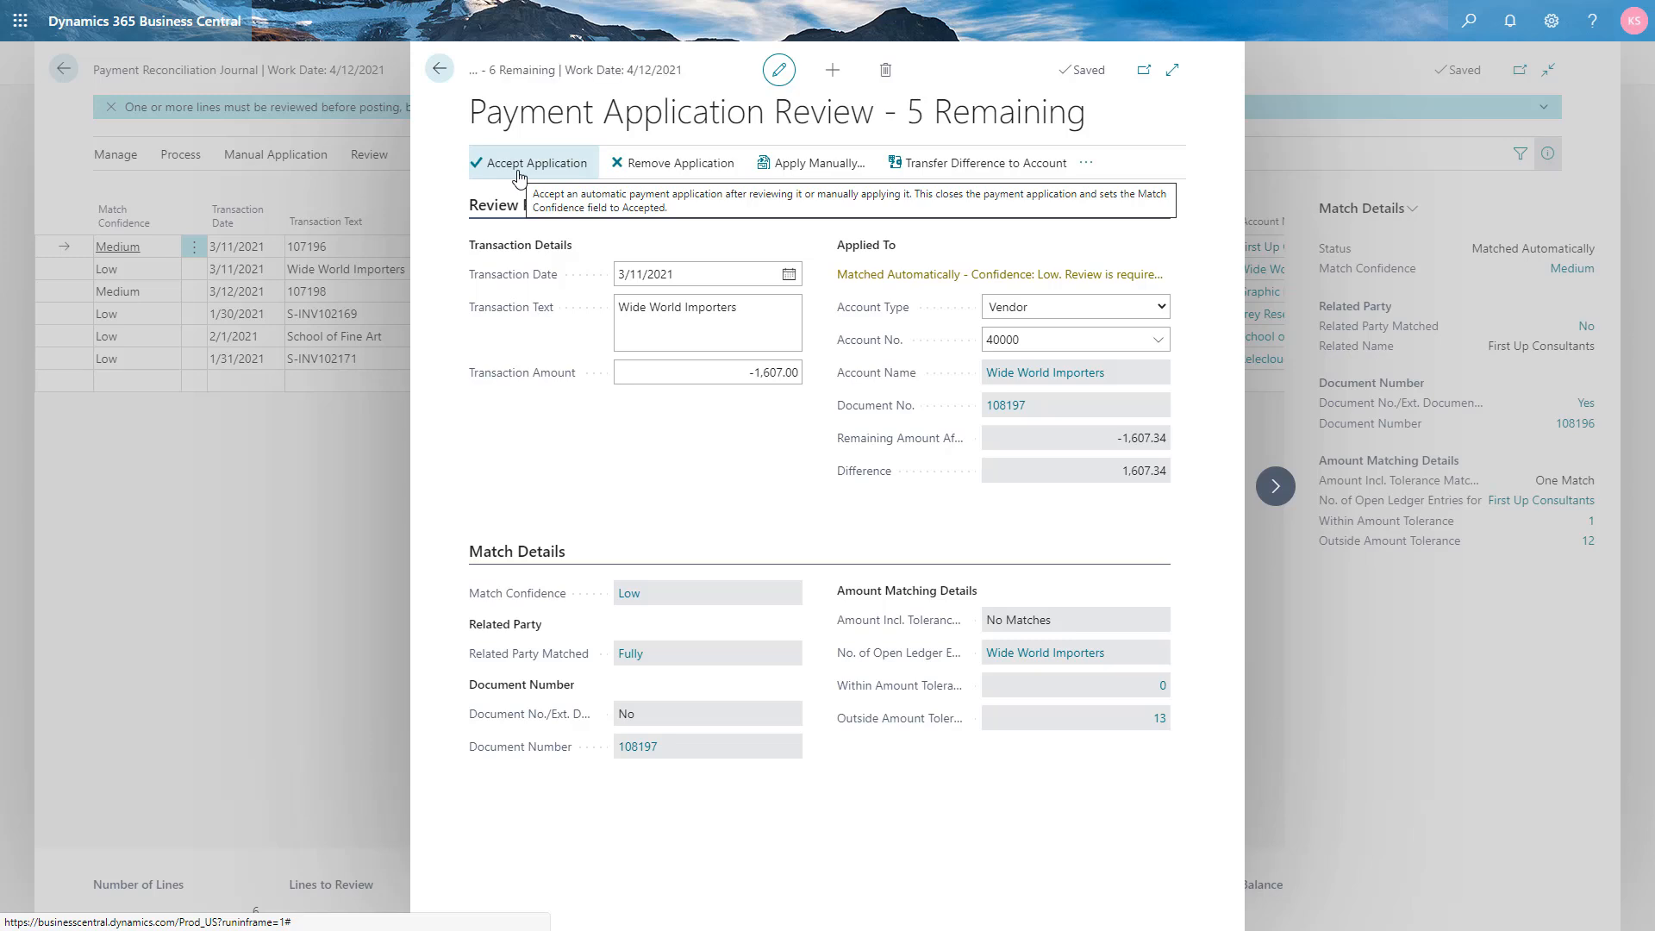
left_click(439, 72)
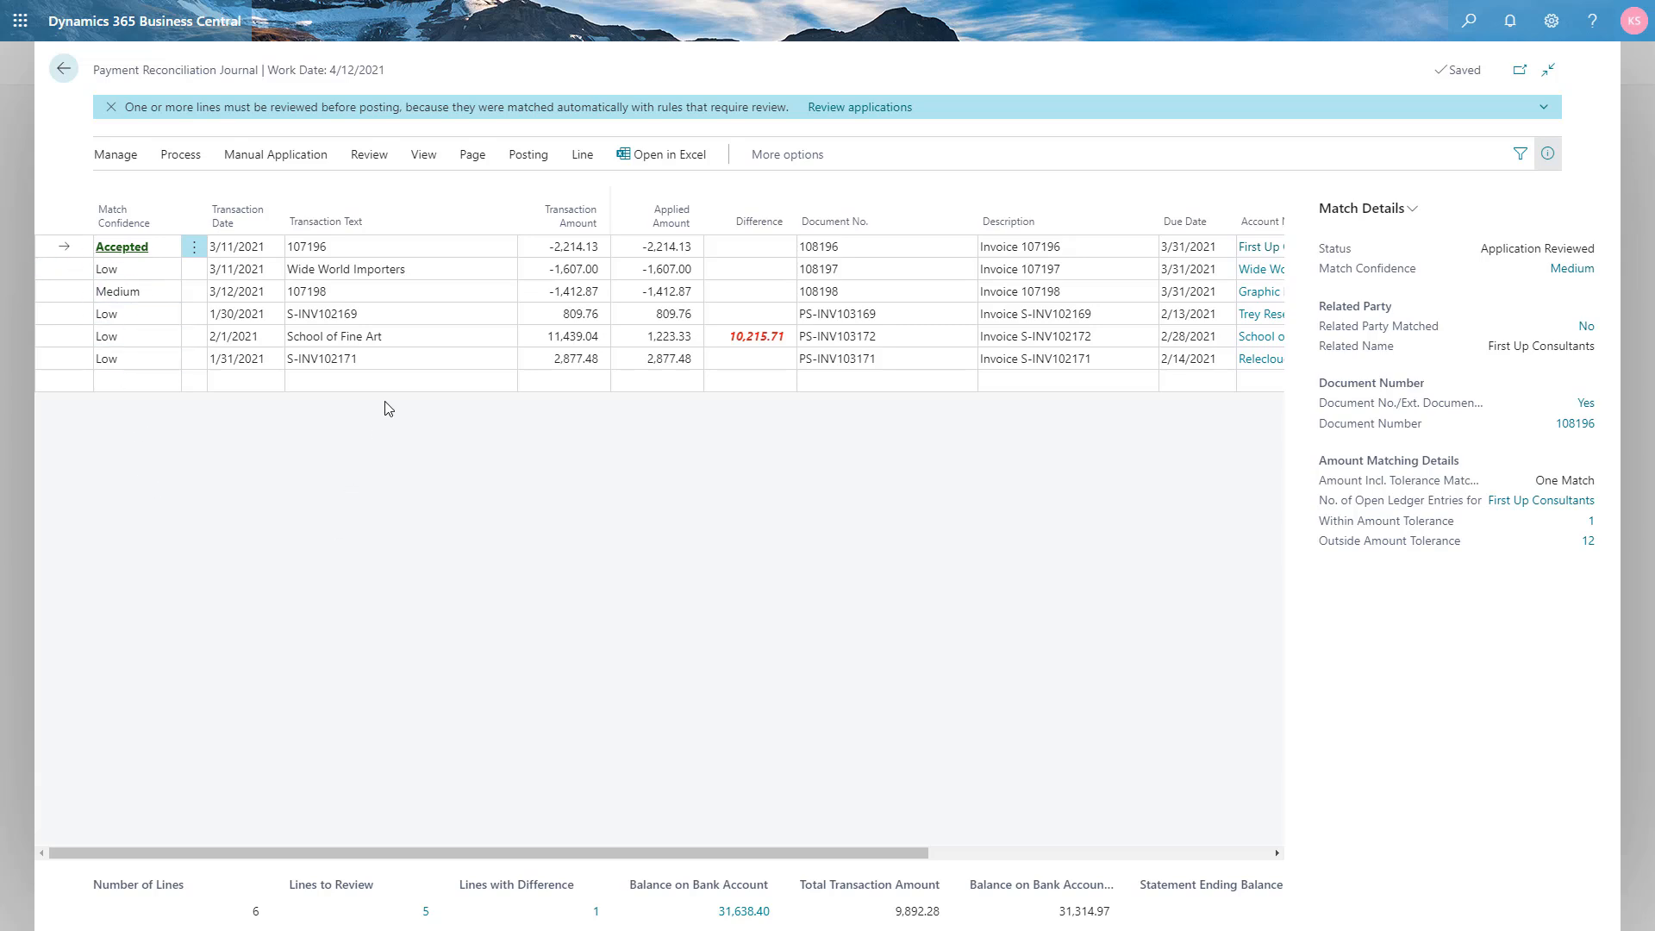
- Open the payment application review for the Wide World Importers line and remove its automatic application
left_click(422, 270)
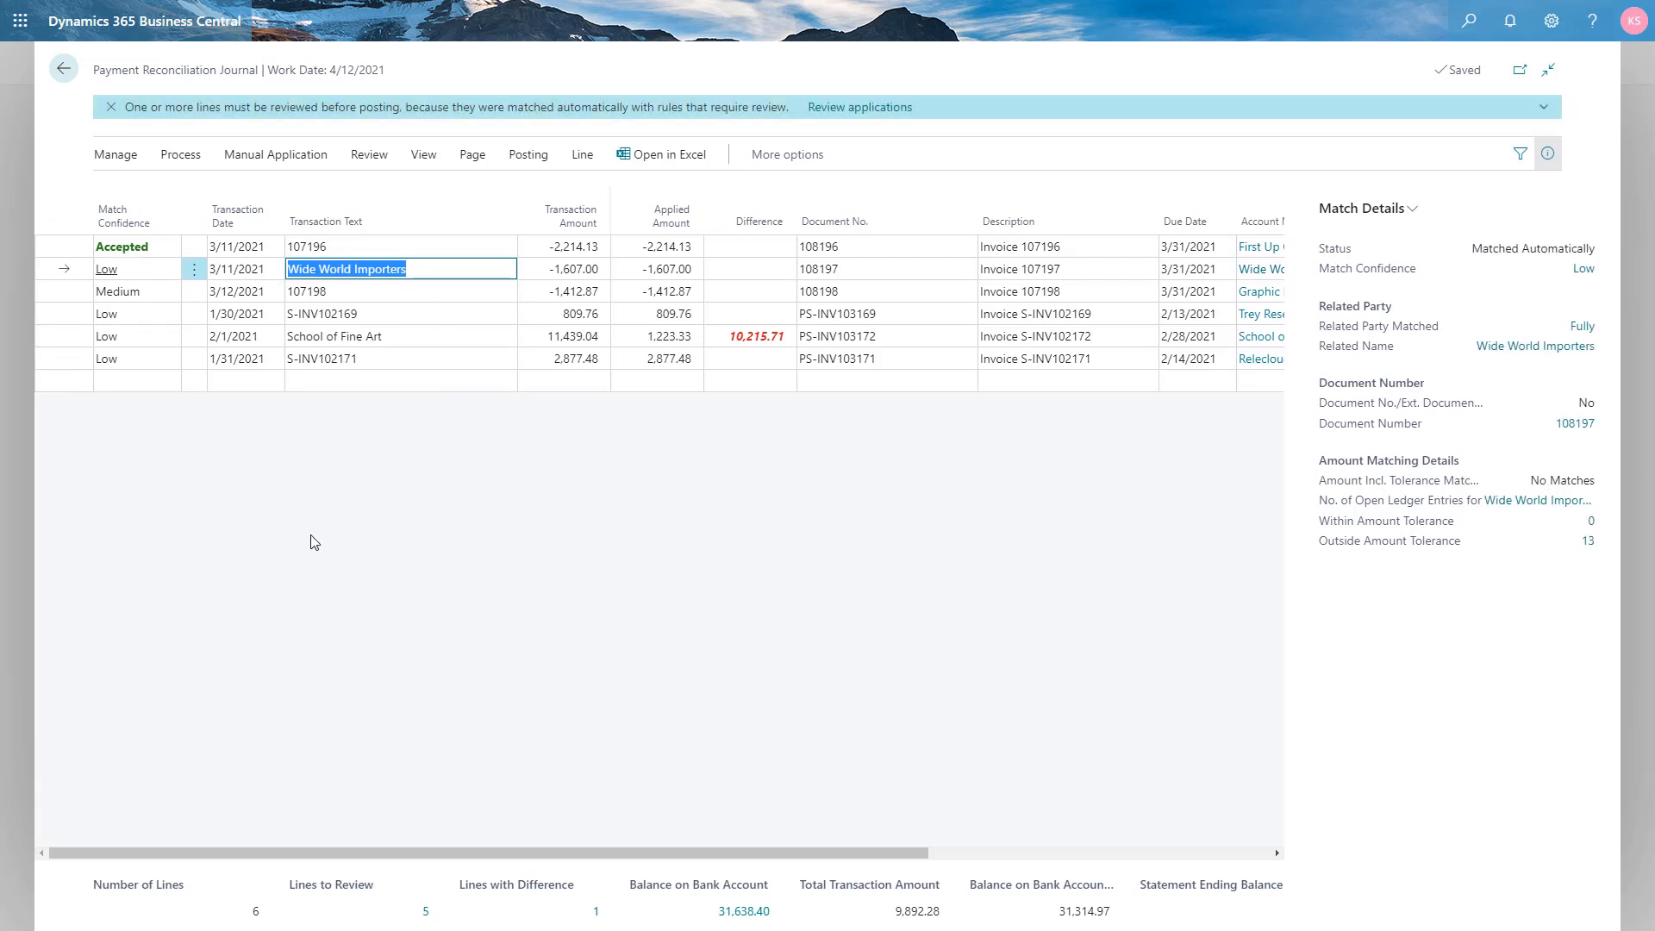
left_click(108, 270)
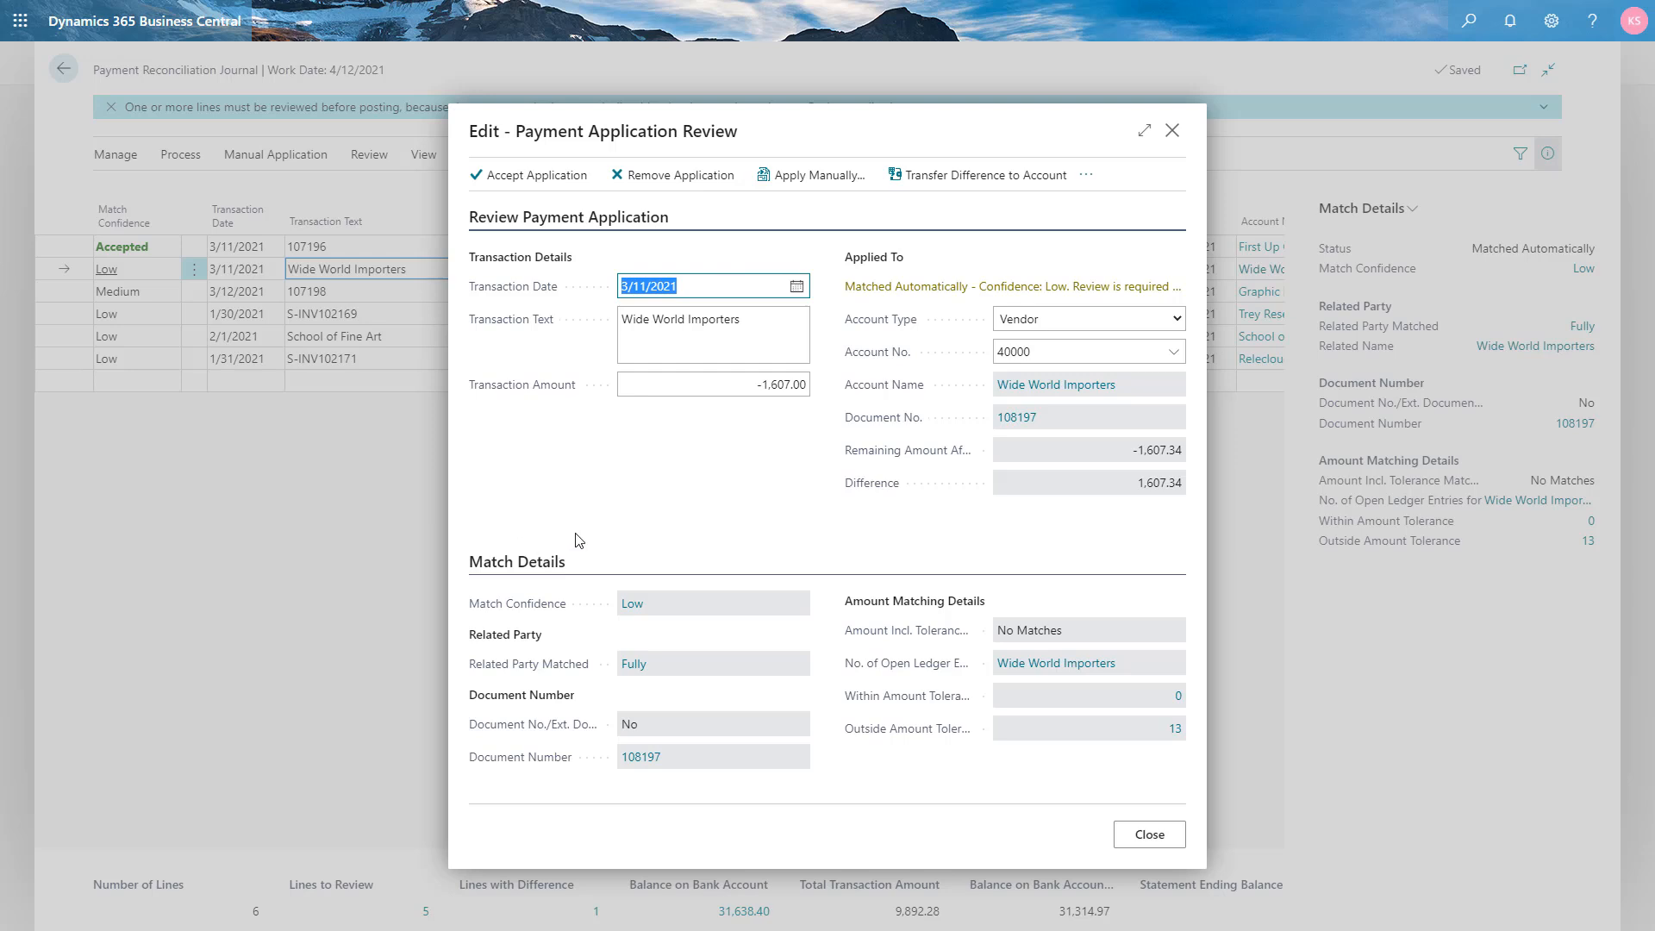
left_click(652, 186)
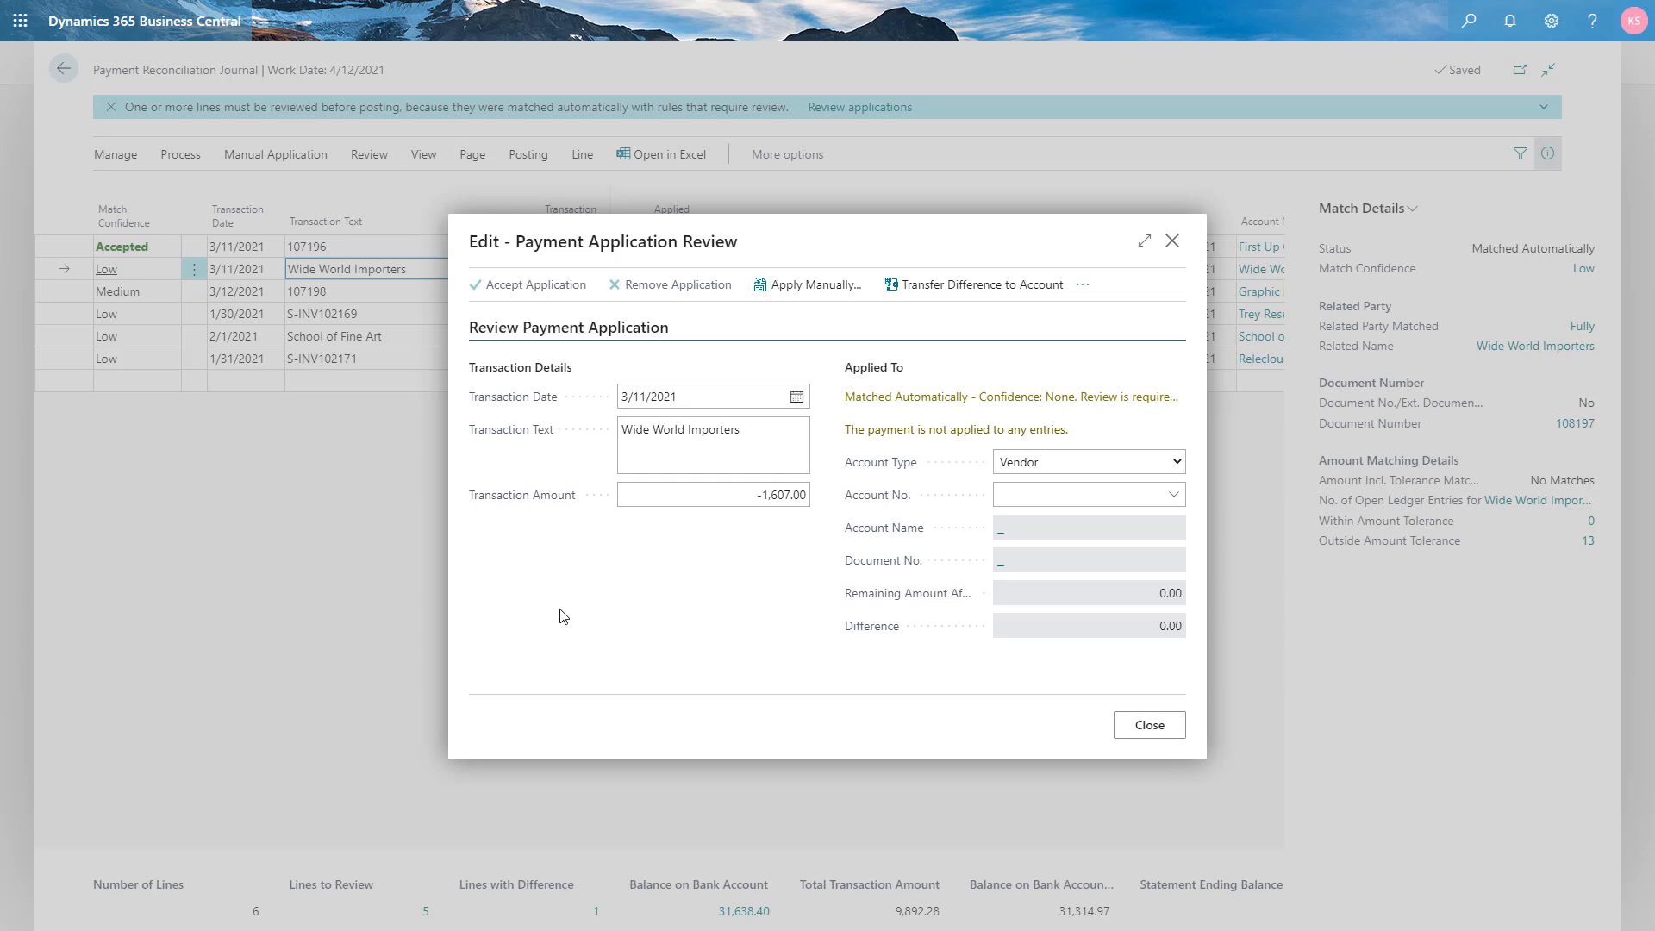
- Manually apply the Wide World Importers payment to invoice 108206 and accept the application despite the remaining difference
left_click(786, 294)
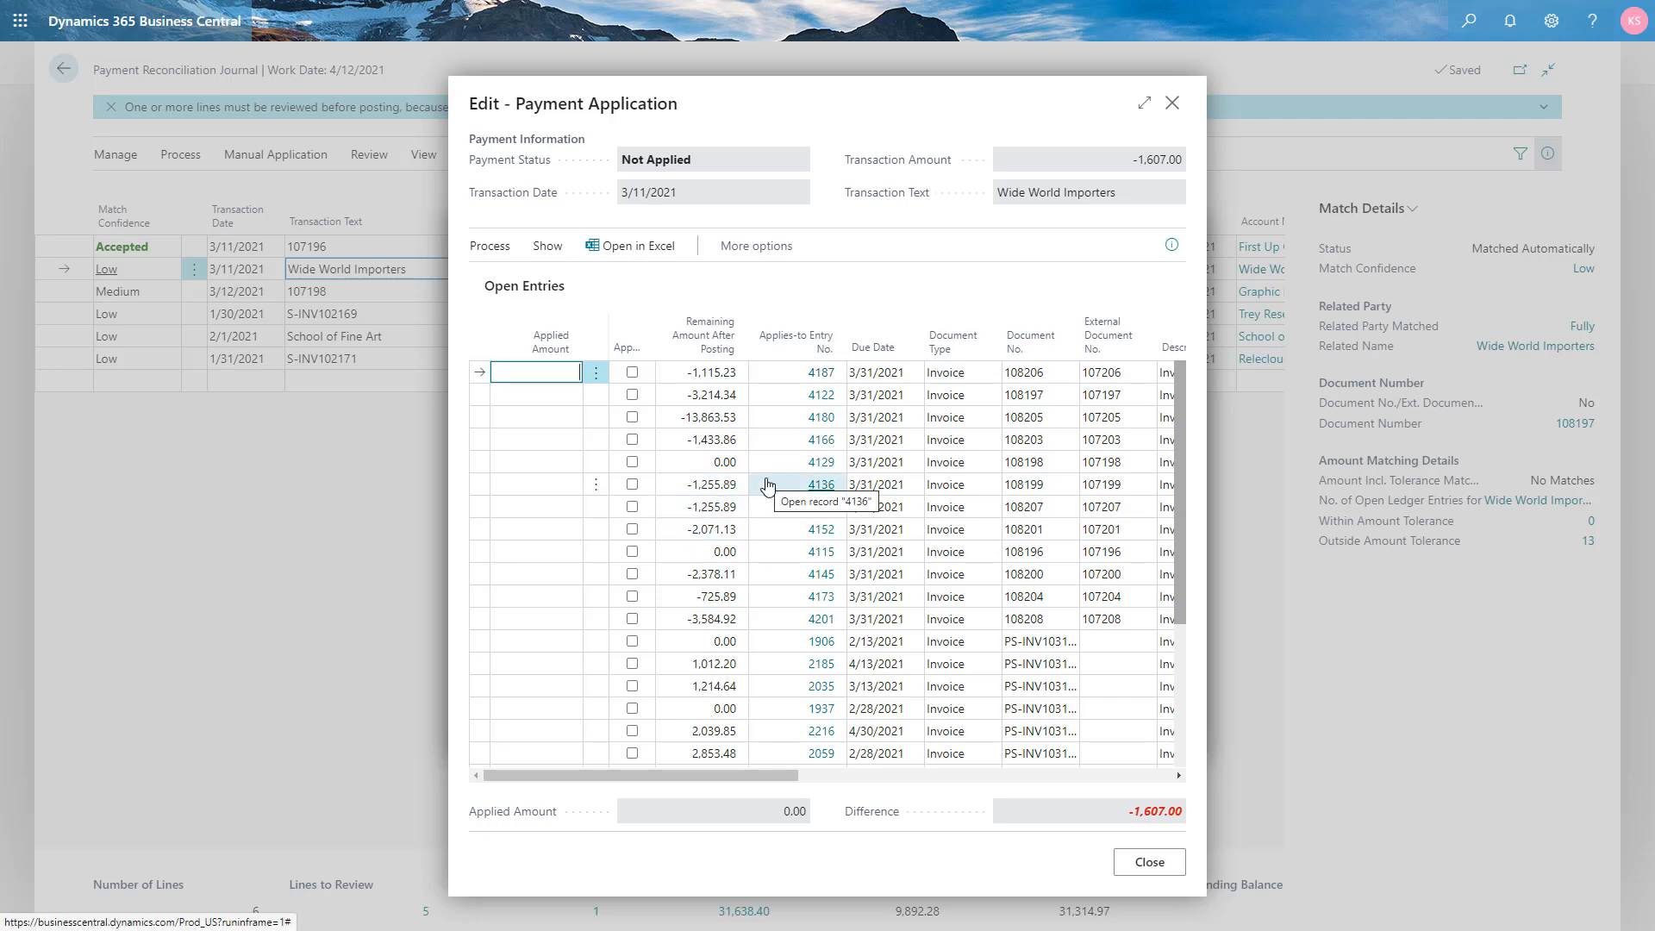
left_click(633, 374)
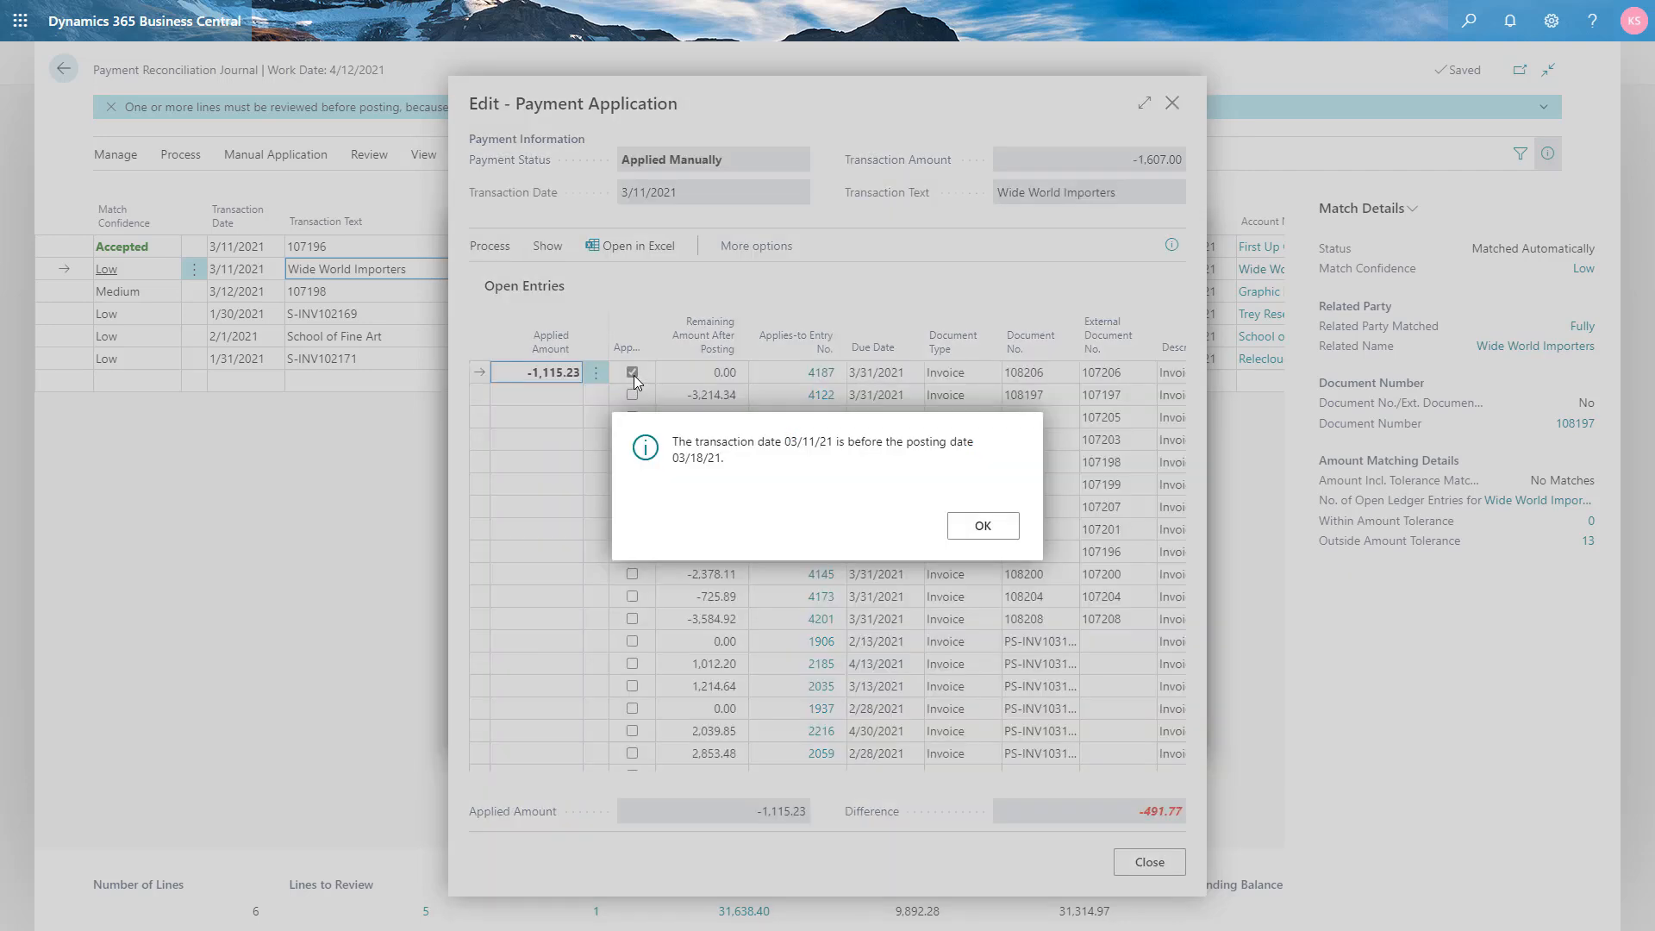
left_click(985, 527)
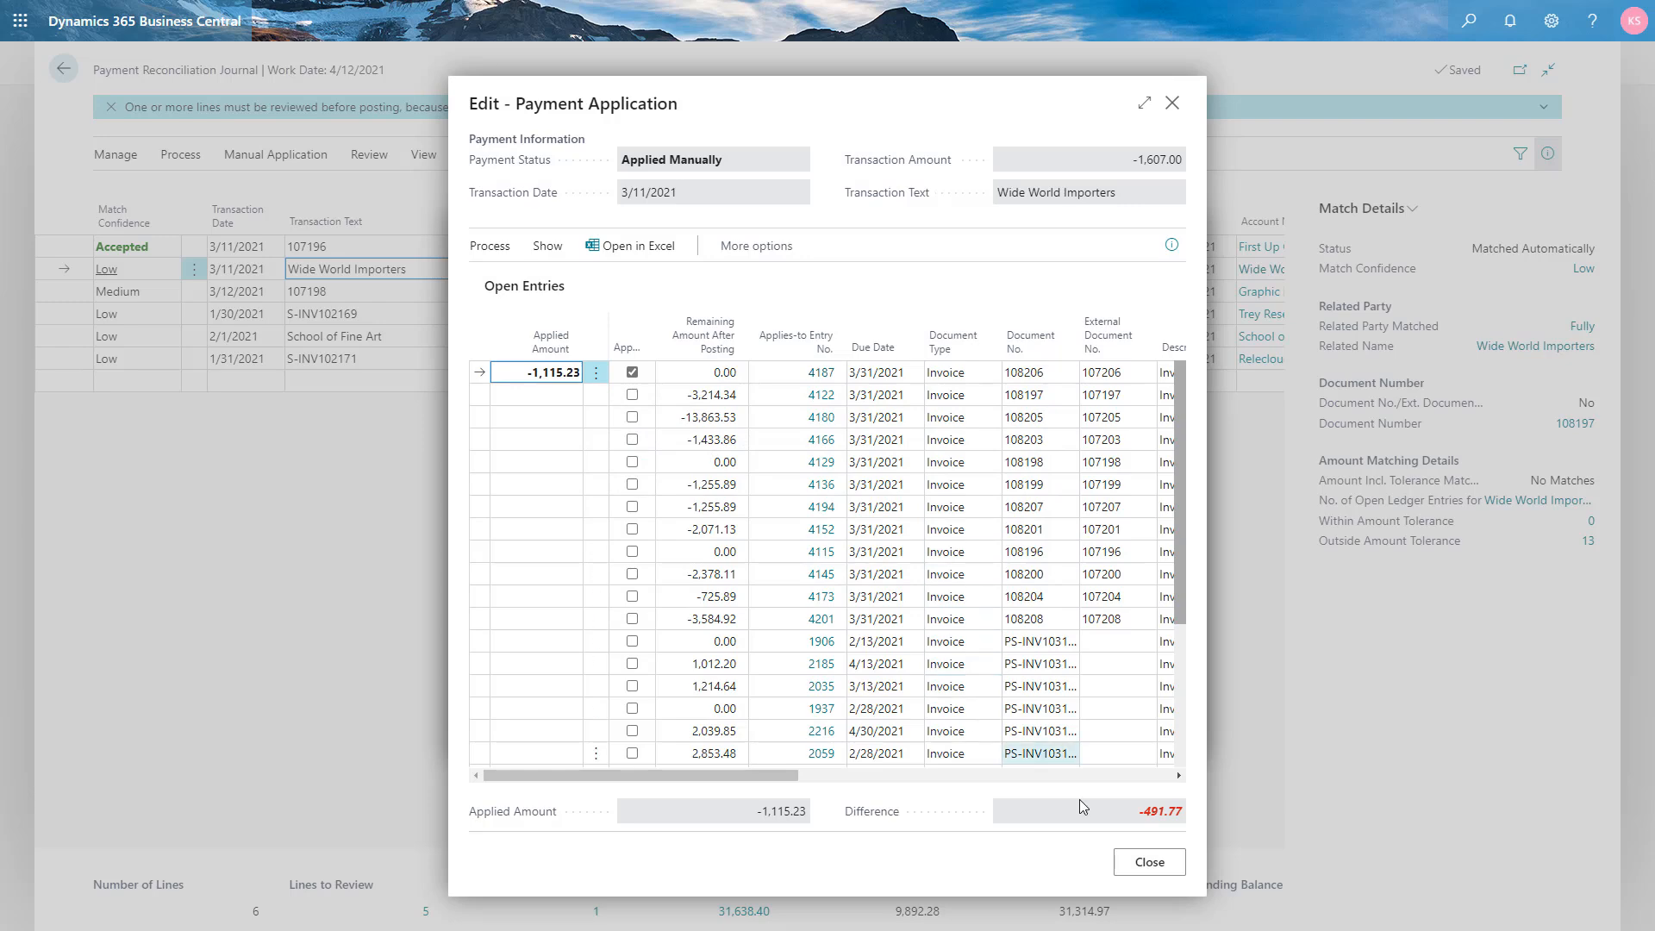
left_click(1147, 864)
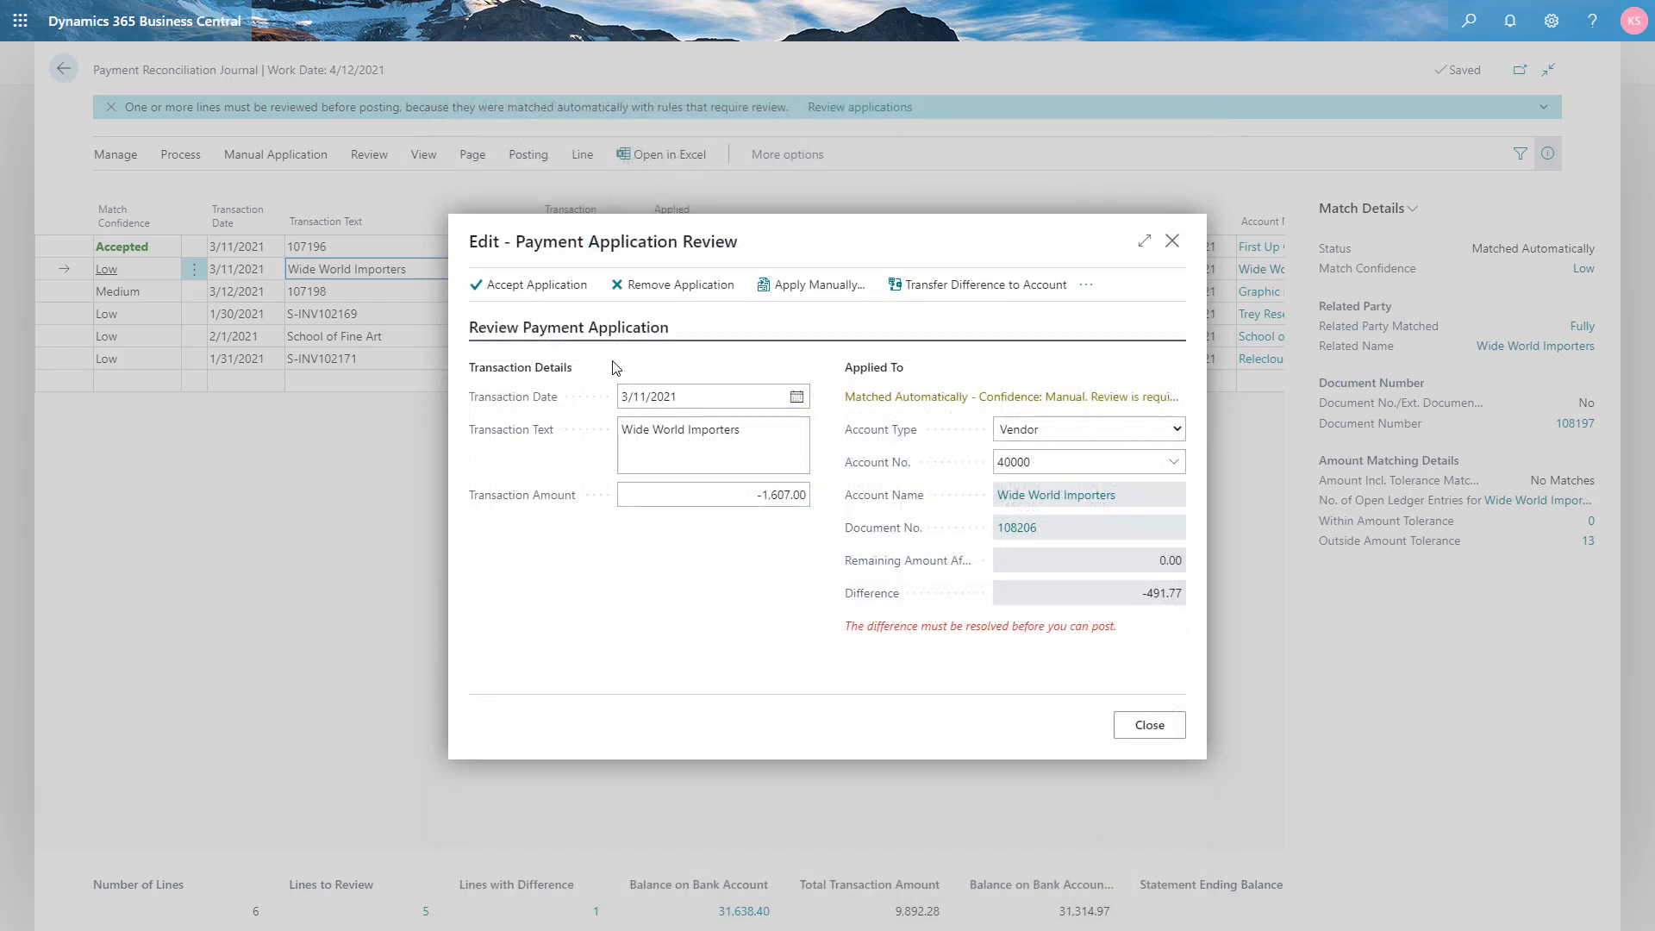
left_click(537, 287)
left_click(901, 540)
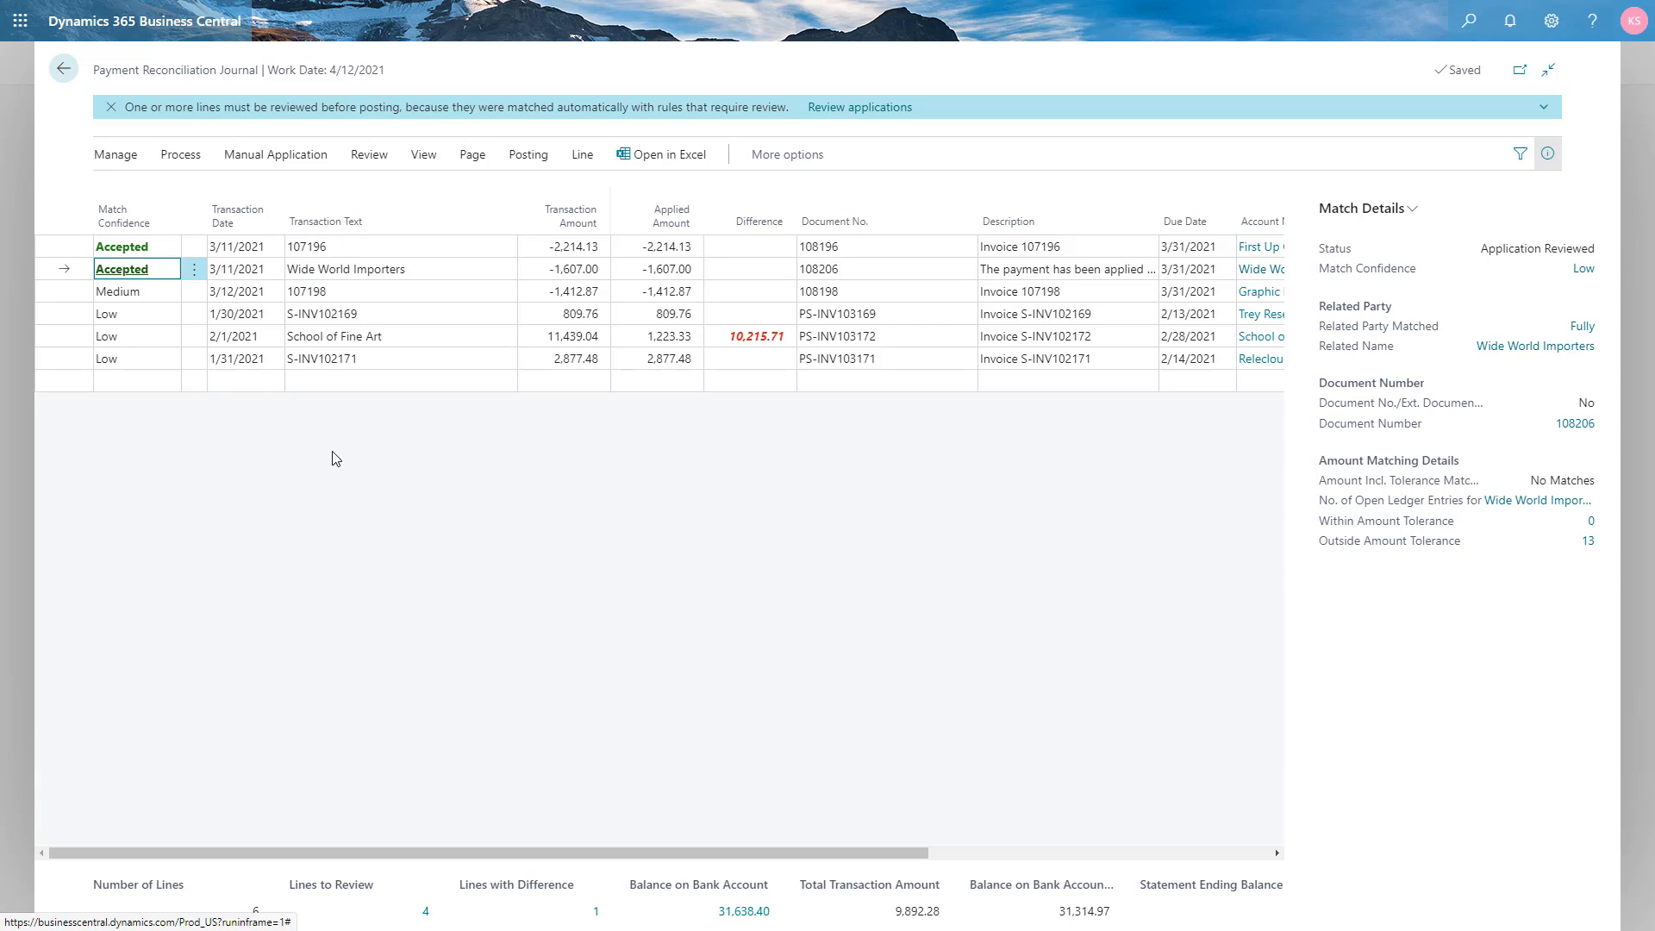
- Check the open entries for transaction 107198 in the manual payment application, and close it without changes
left_click(342, 293)
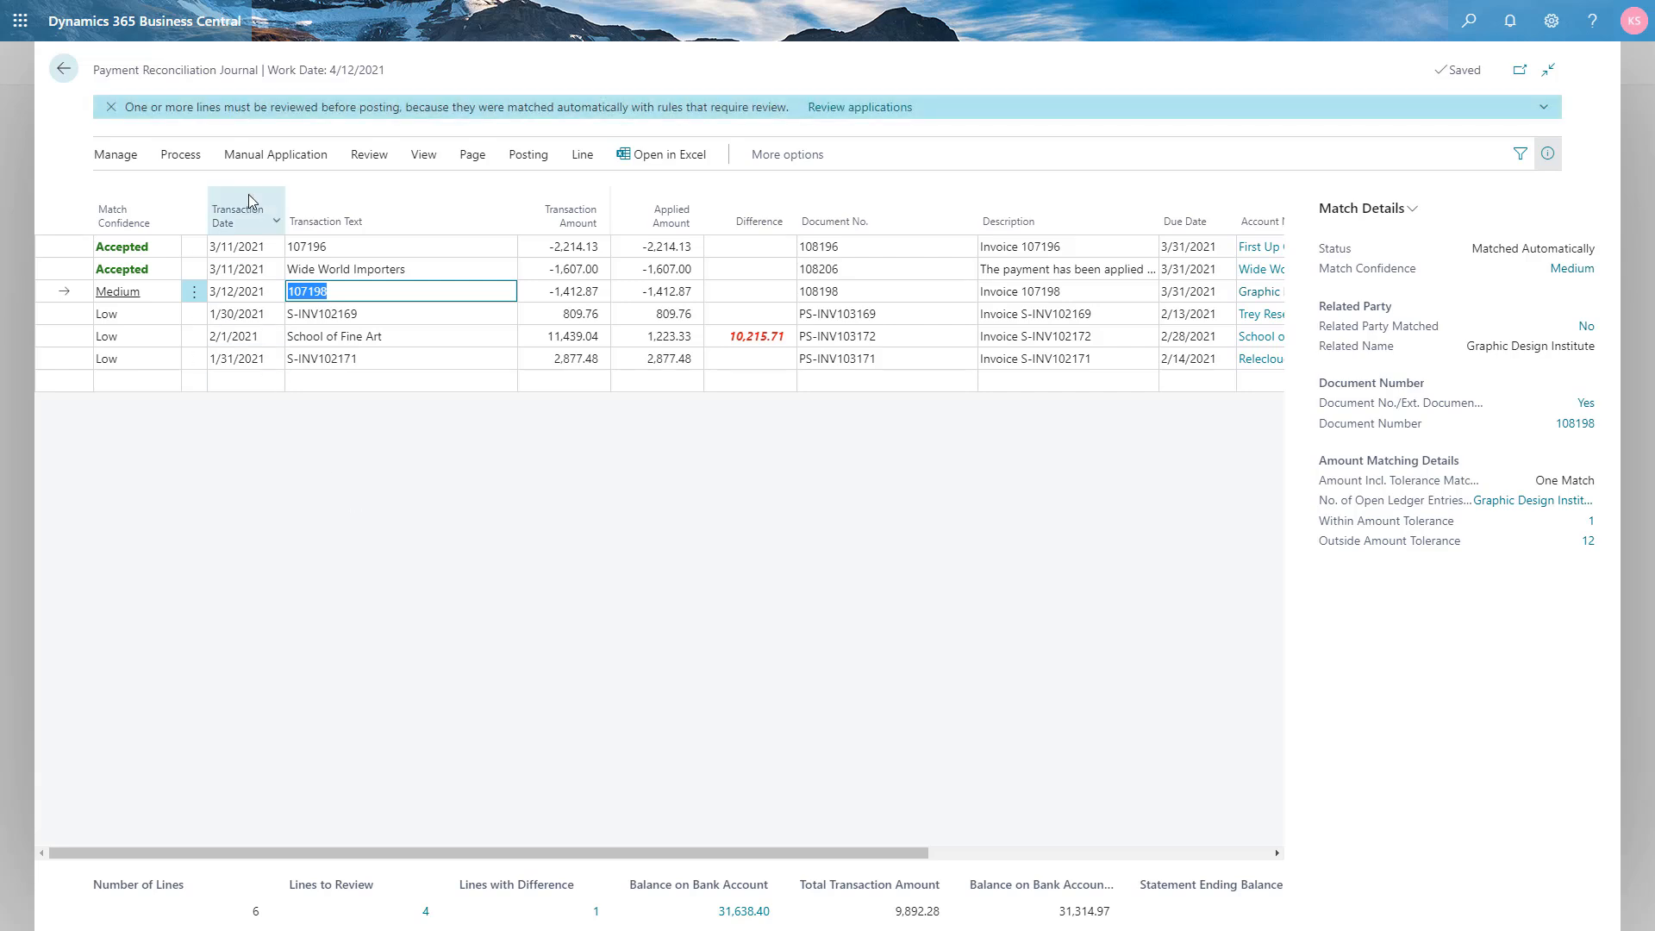
left_click(254, 158)
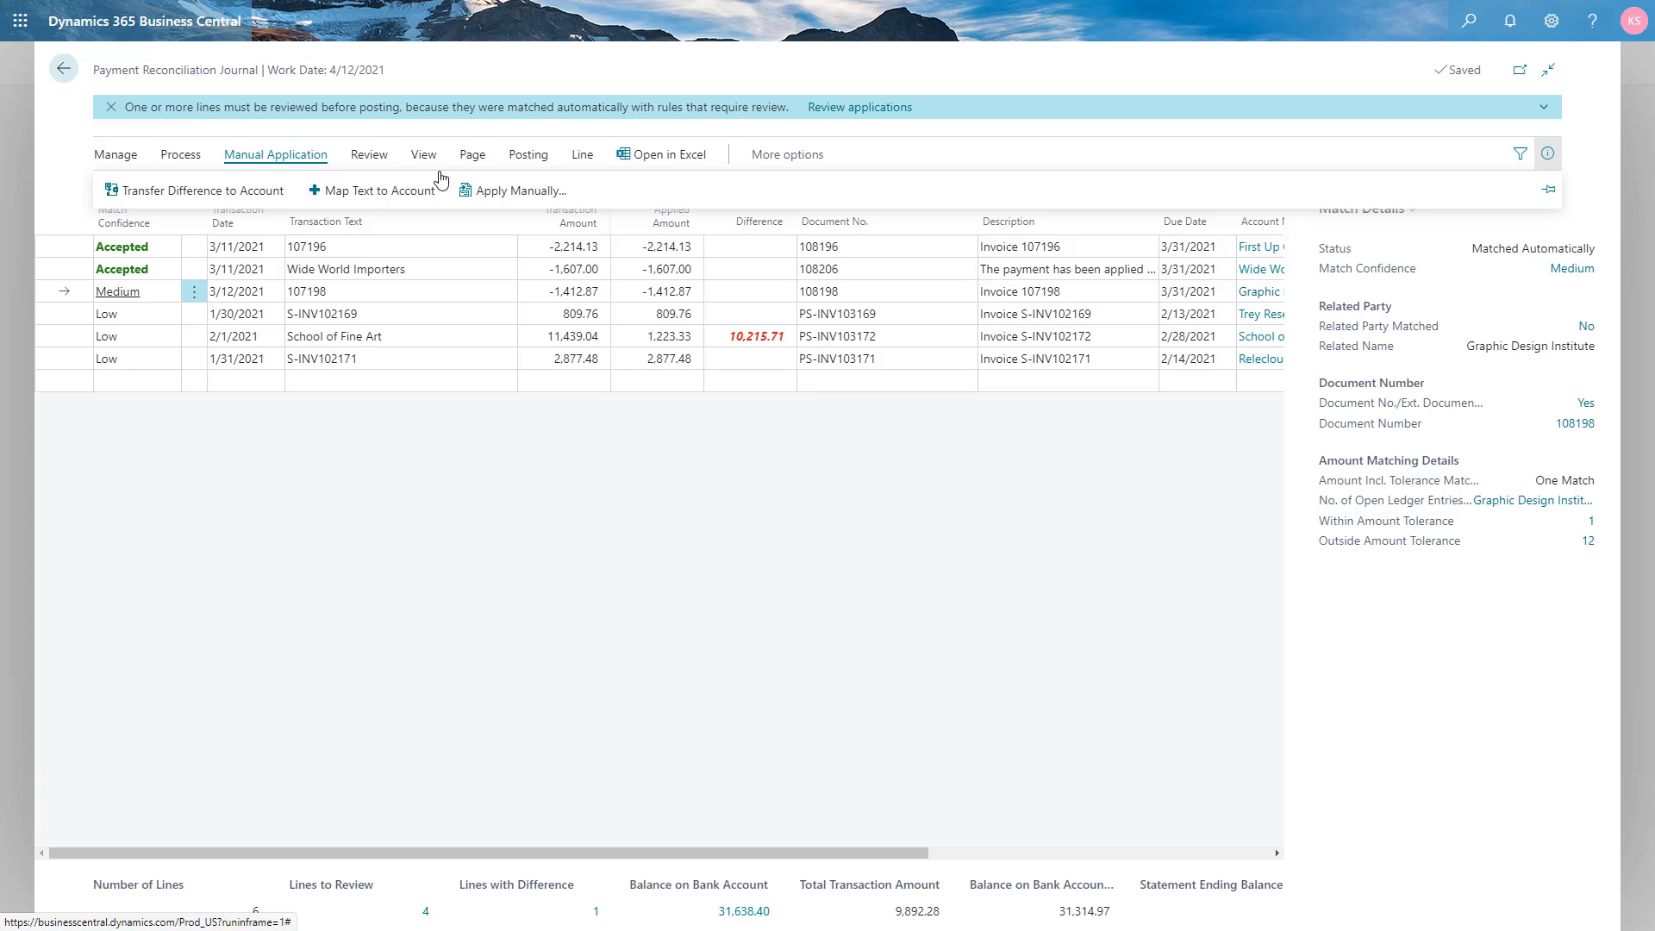
left_click(485, 190)
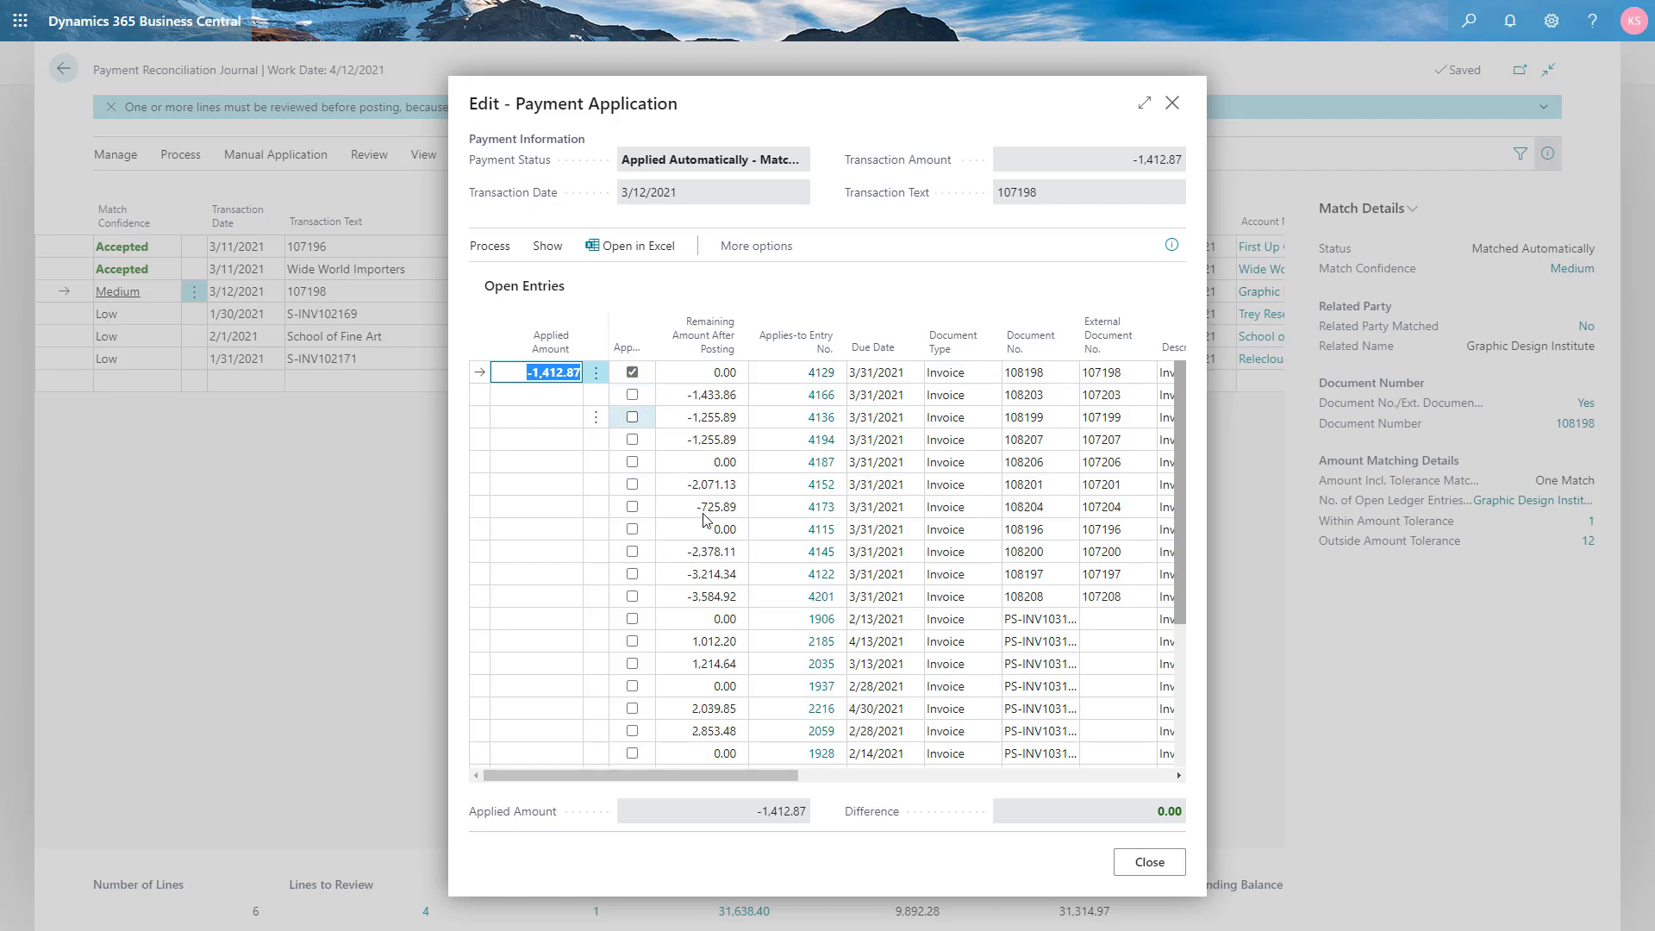
left_click(1146, 864)
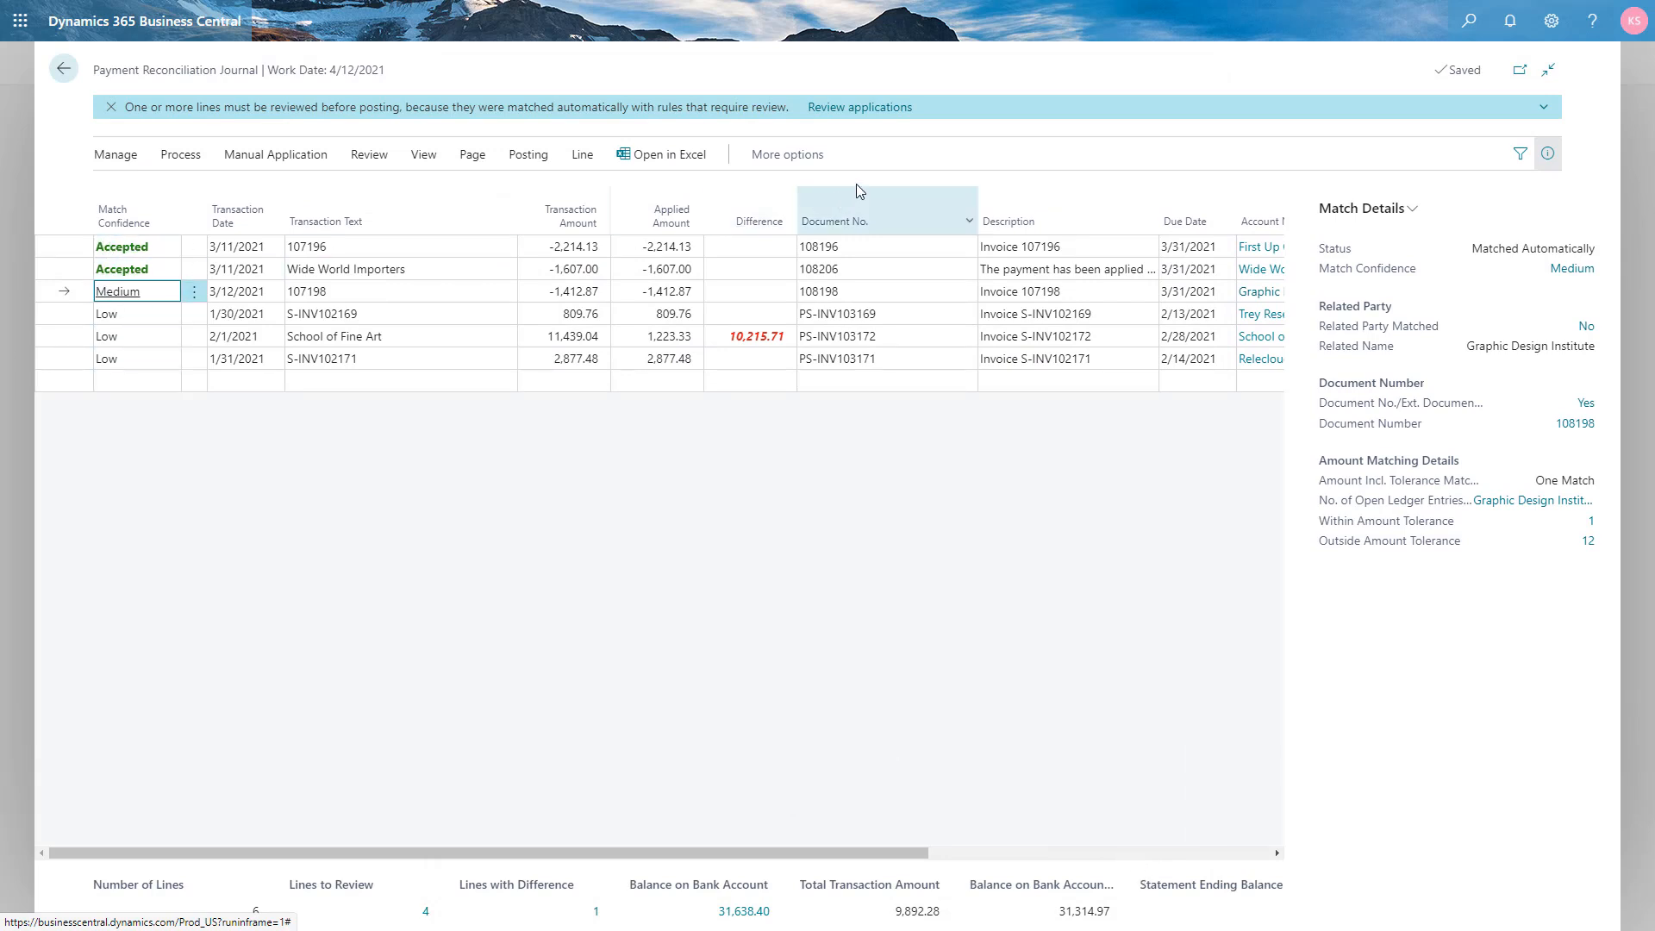
- Open the payment application review for transaction 107198, accept its application, and return to the journal
left_click(831, 115)
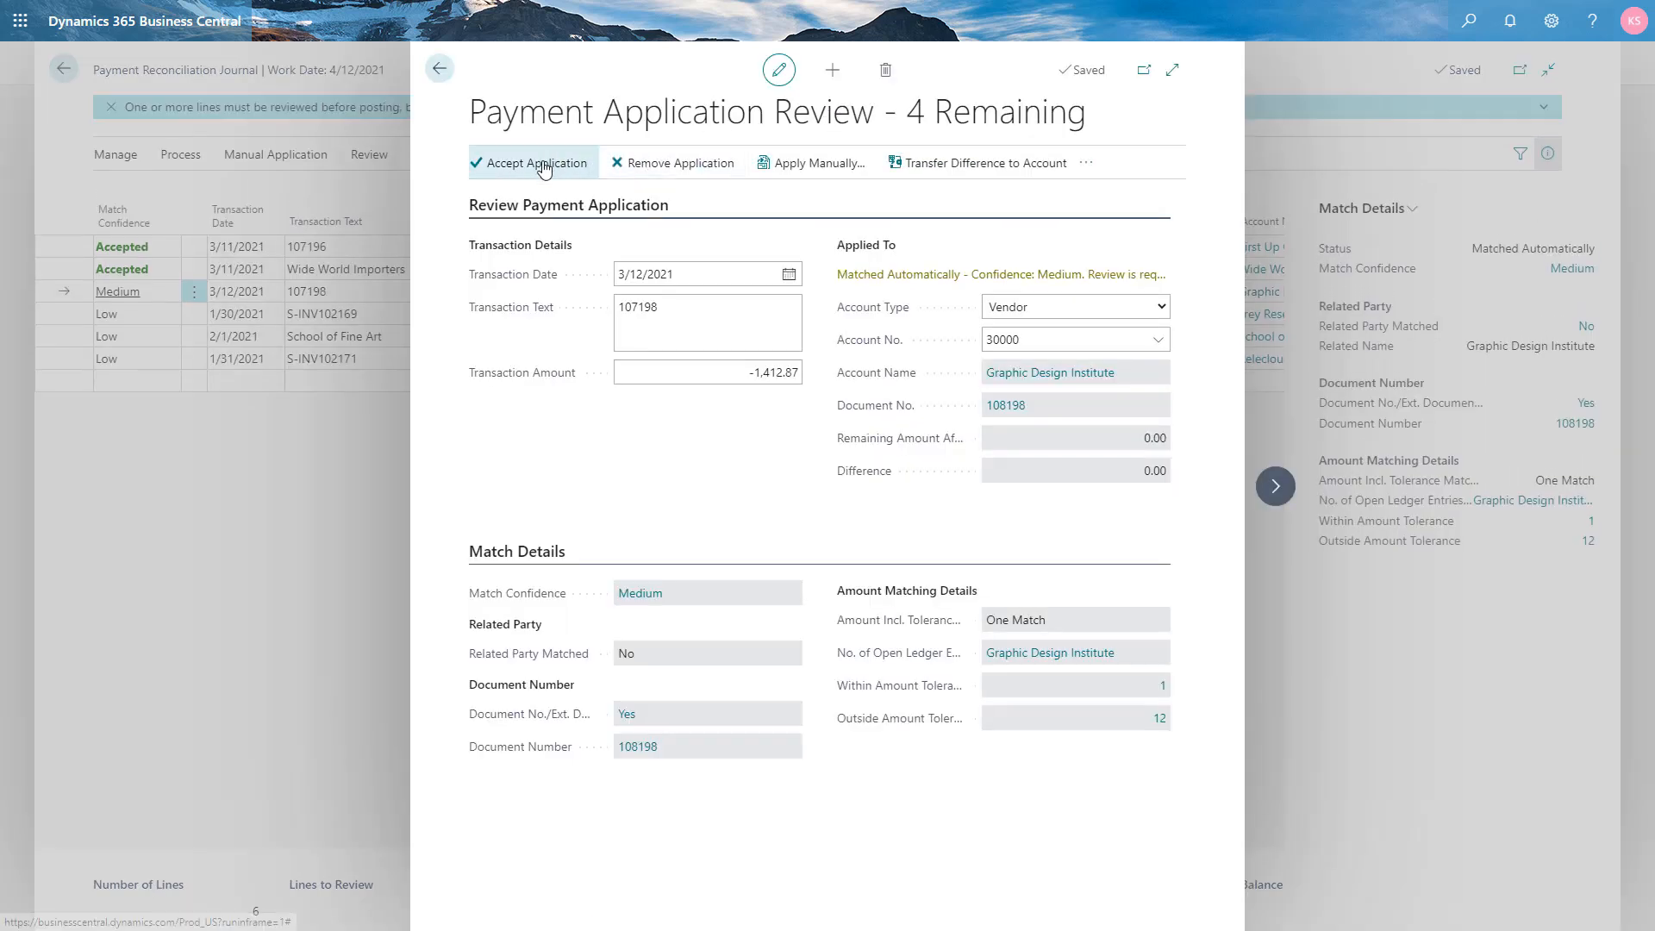
left_click(543, 166)
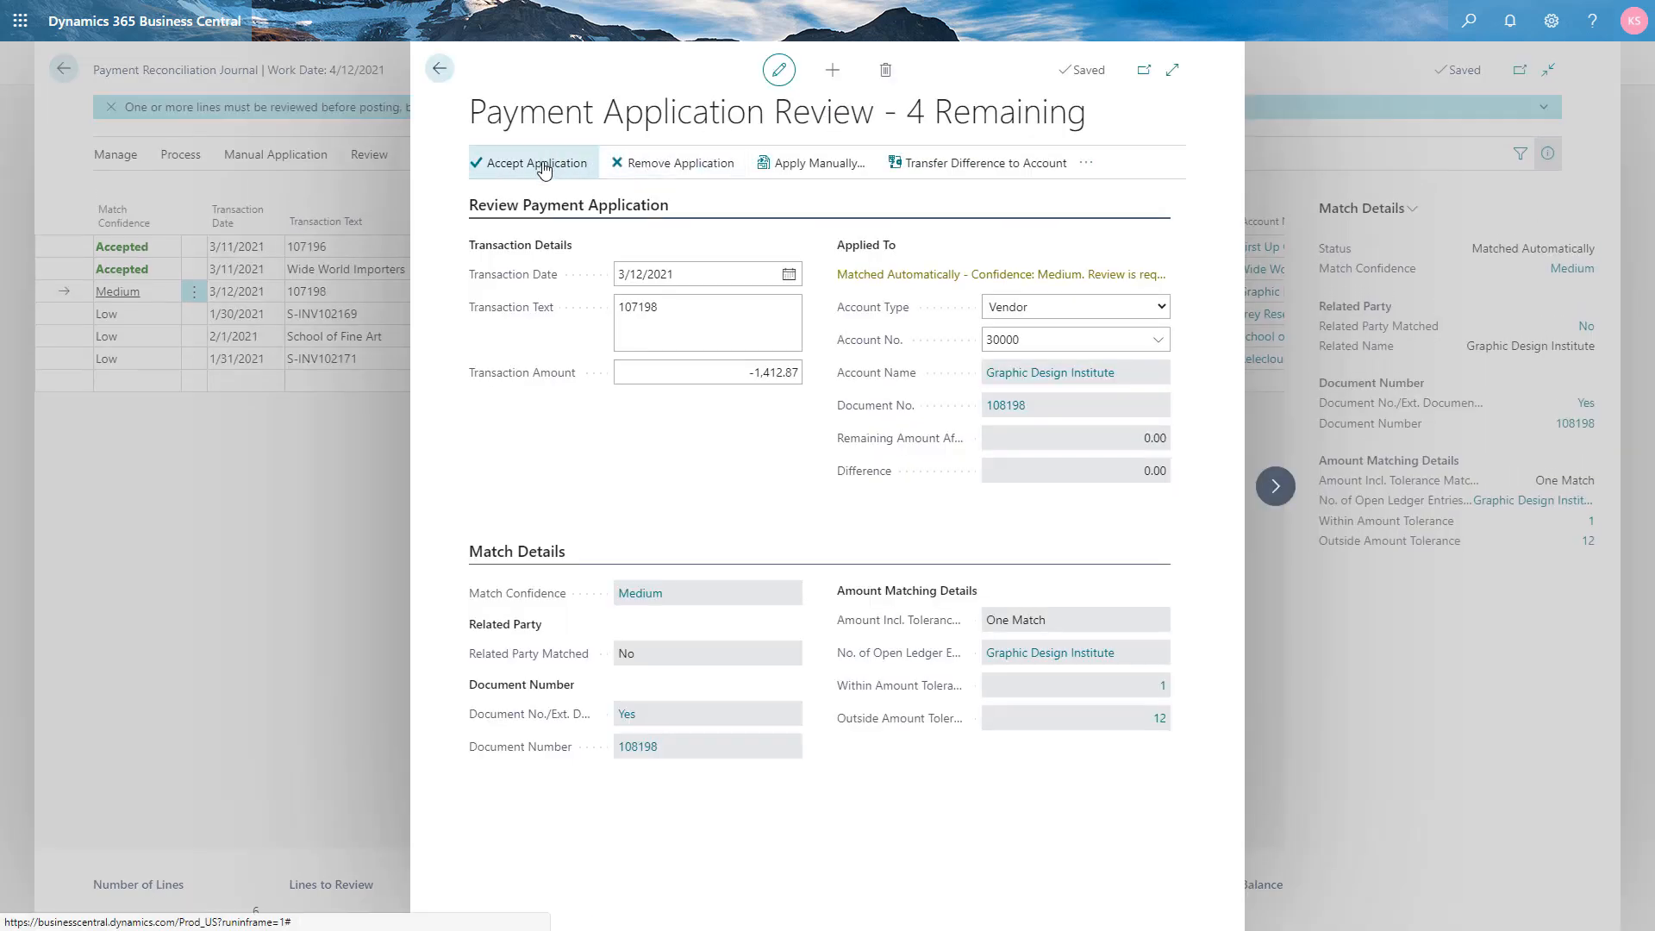
left_click(438, 73)
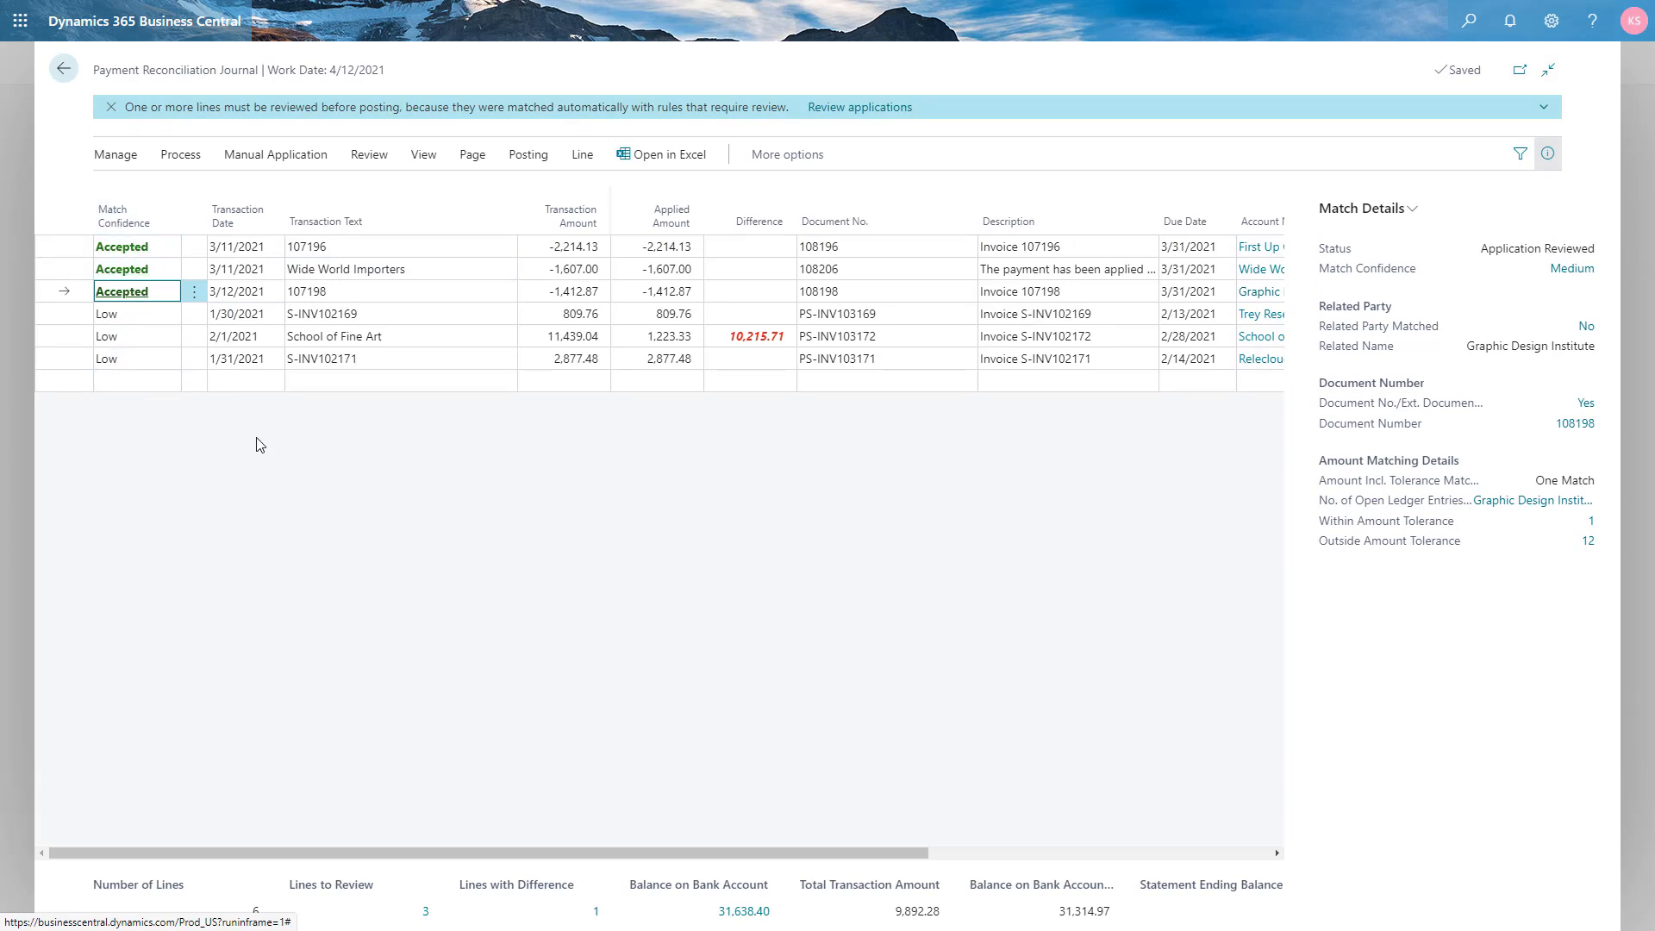
- Remove the automatic payment application from the S-INV102169 line
left_click(328, 316)
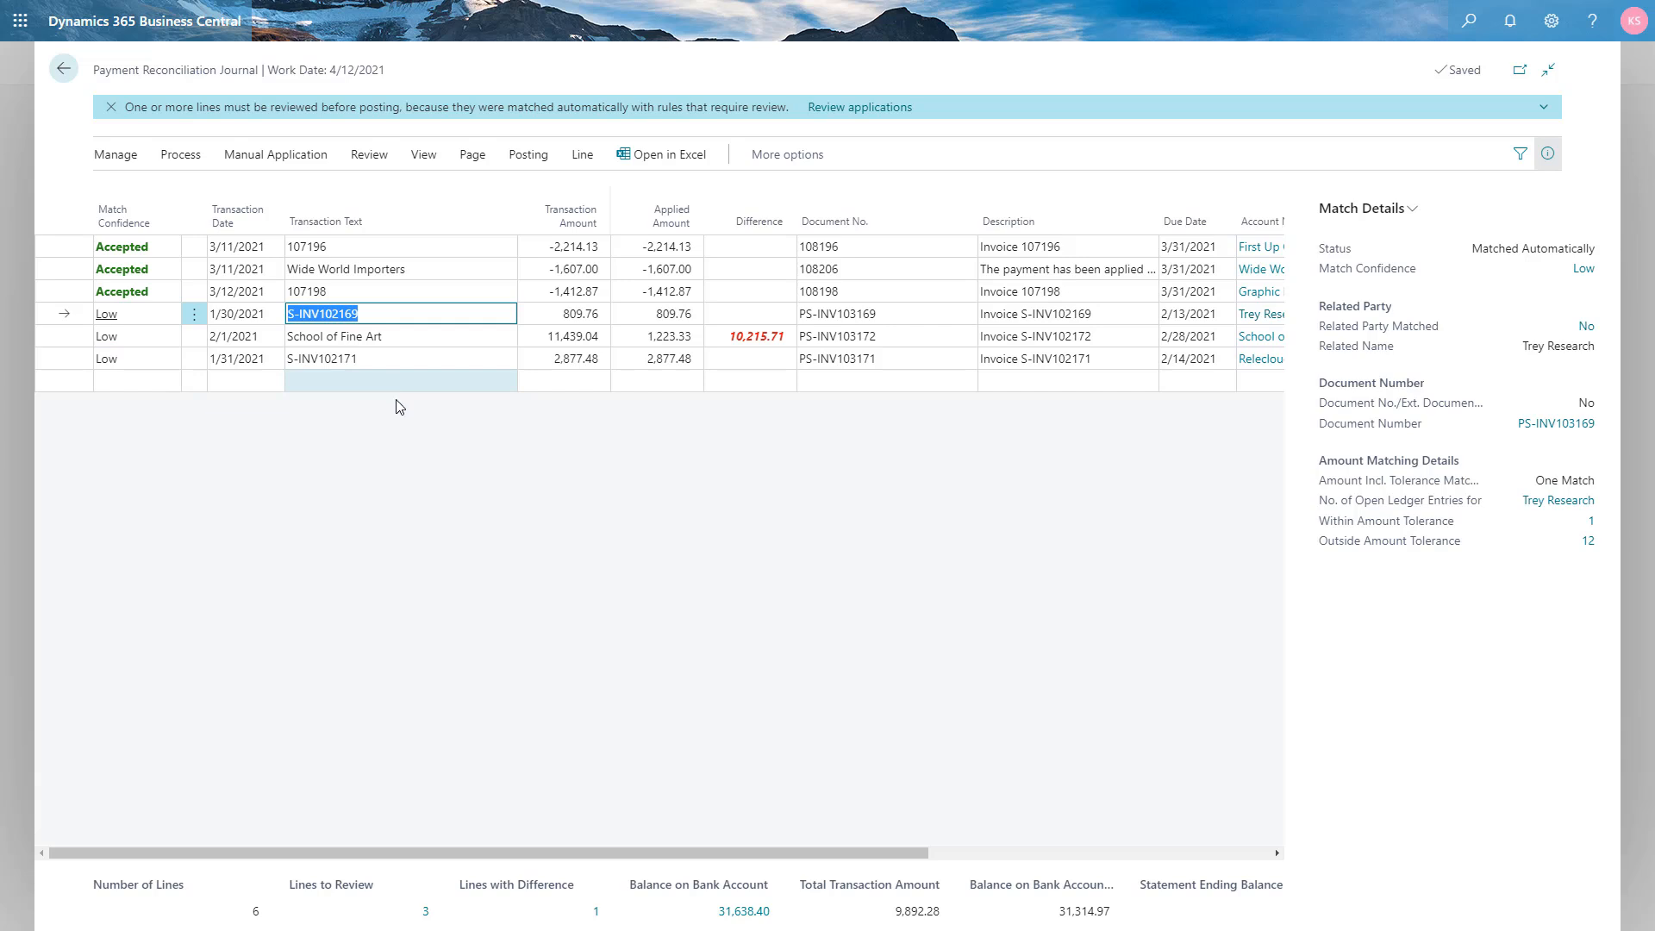
left_click_drag(810, 853, 1030, 873)
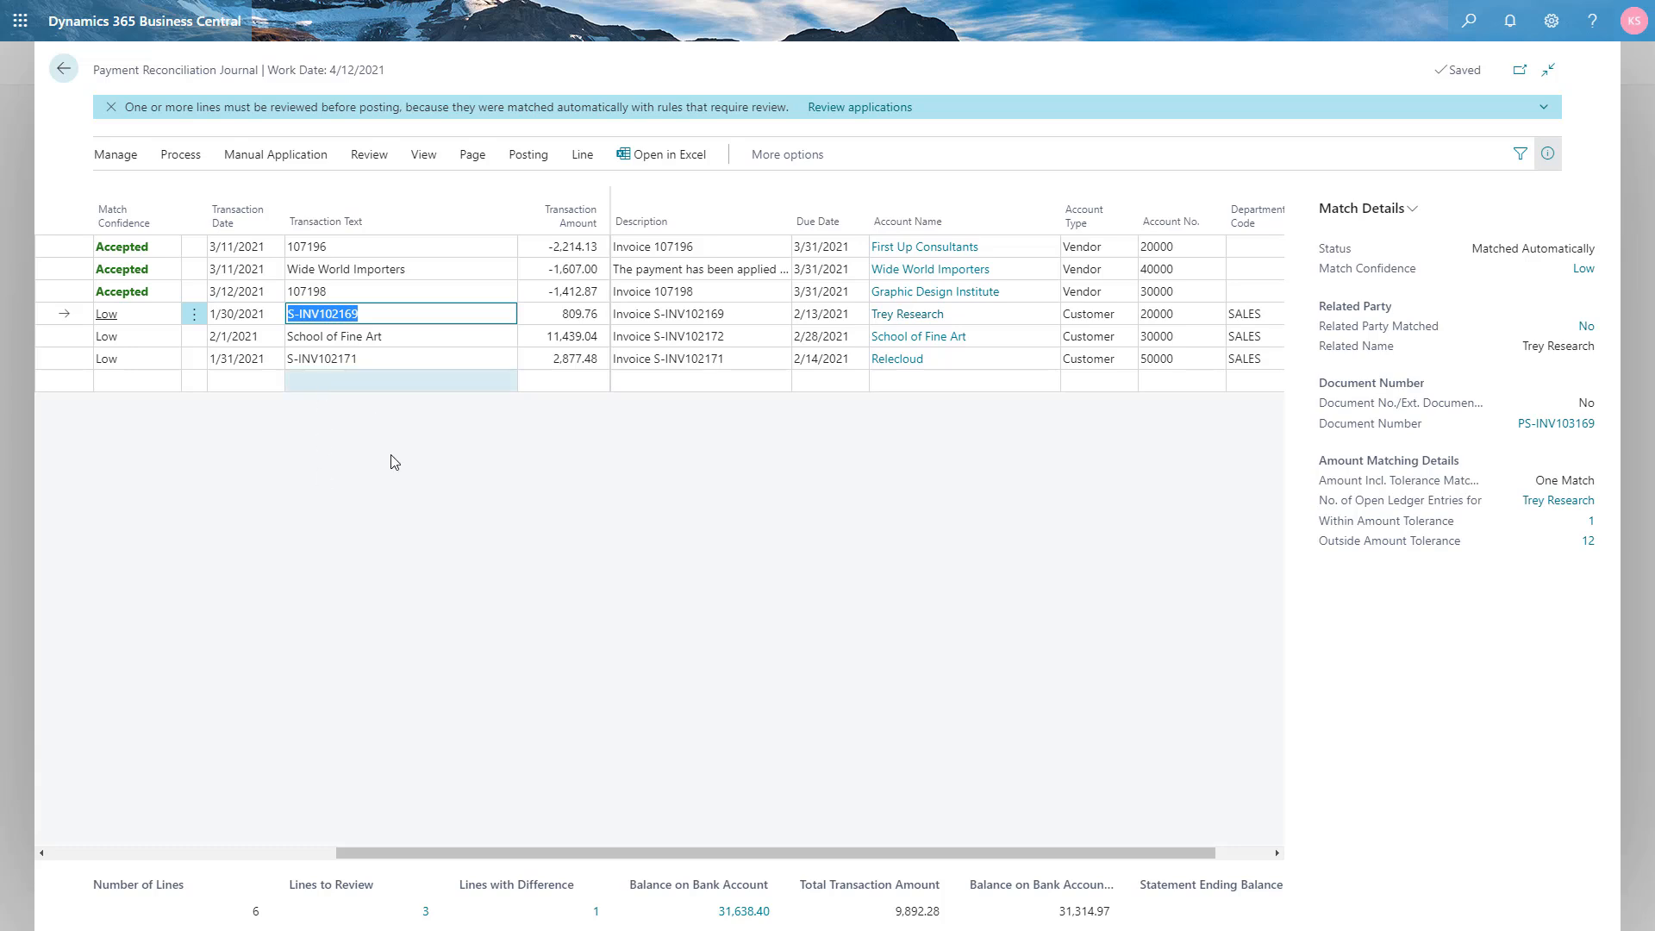
left_click(272, 159)
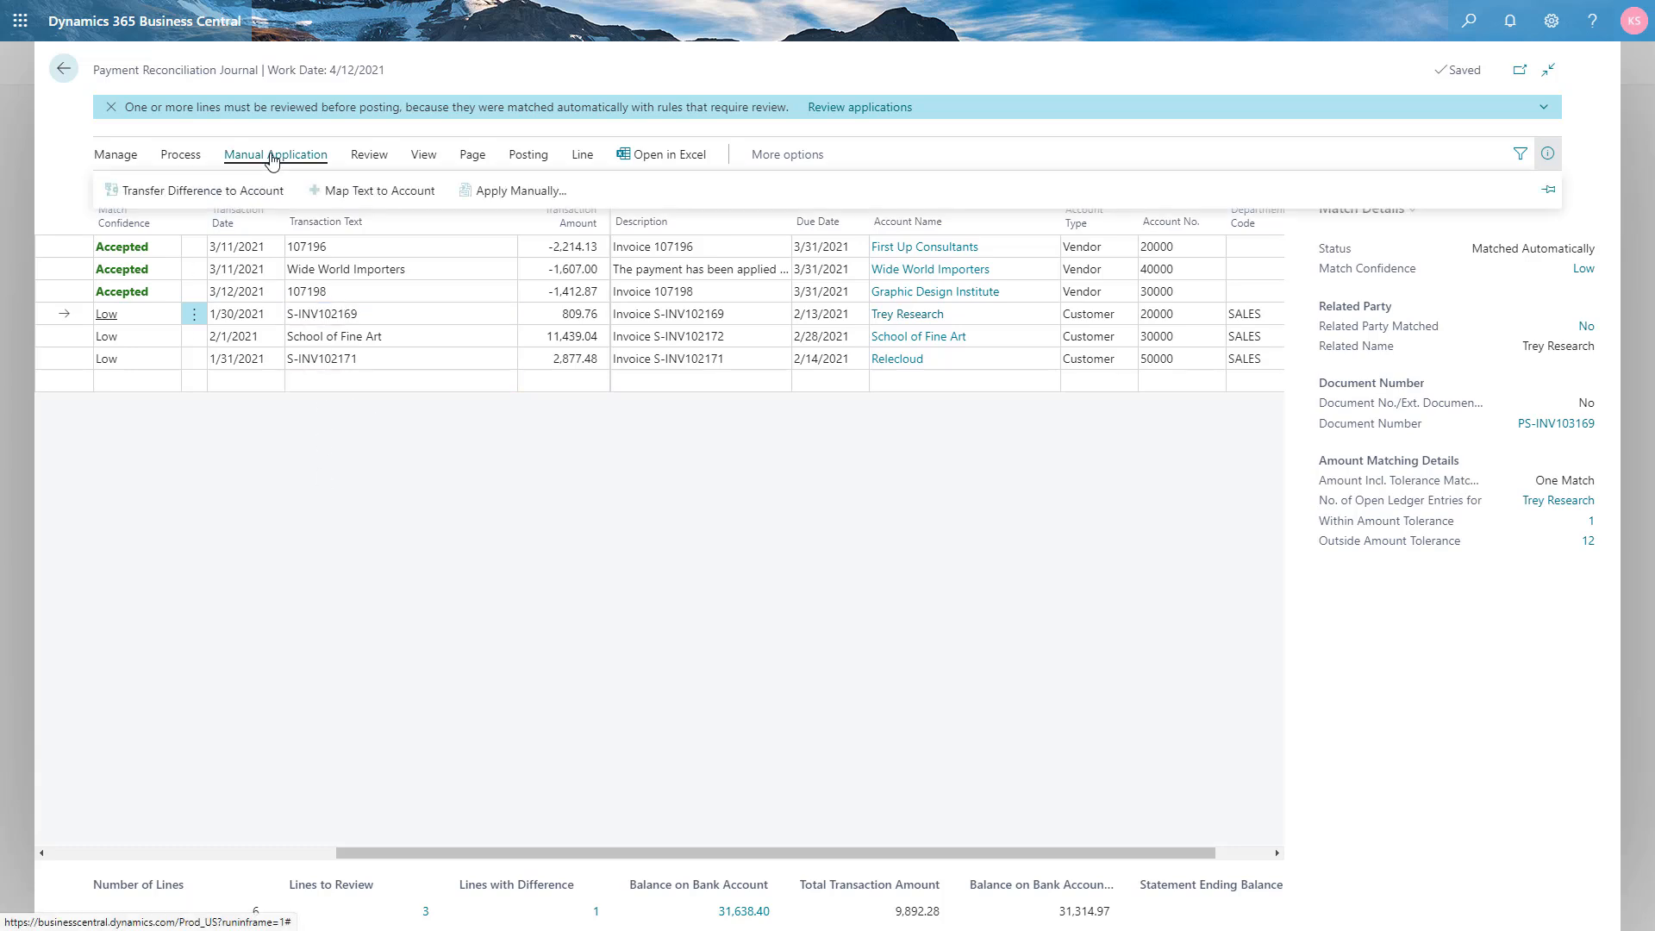
left_click(190, 160)
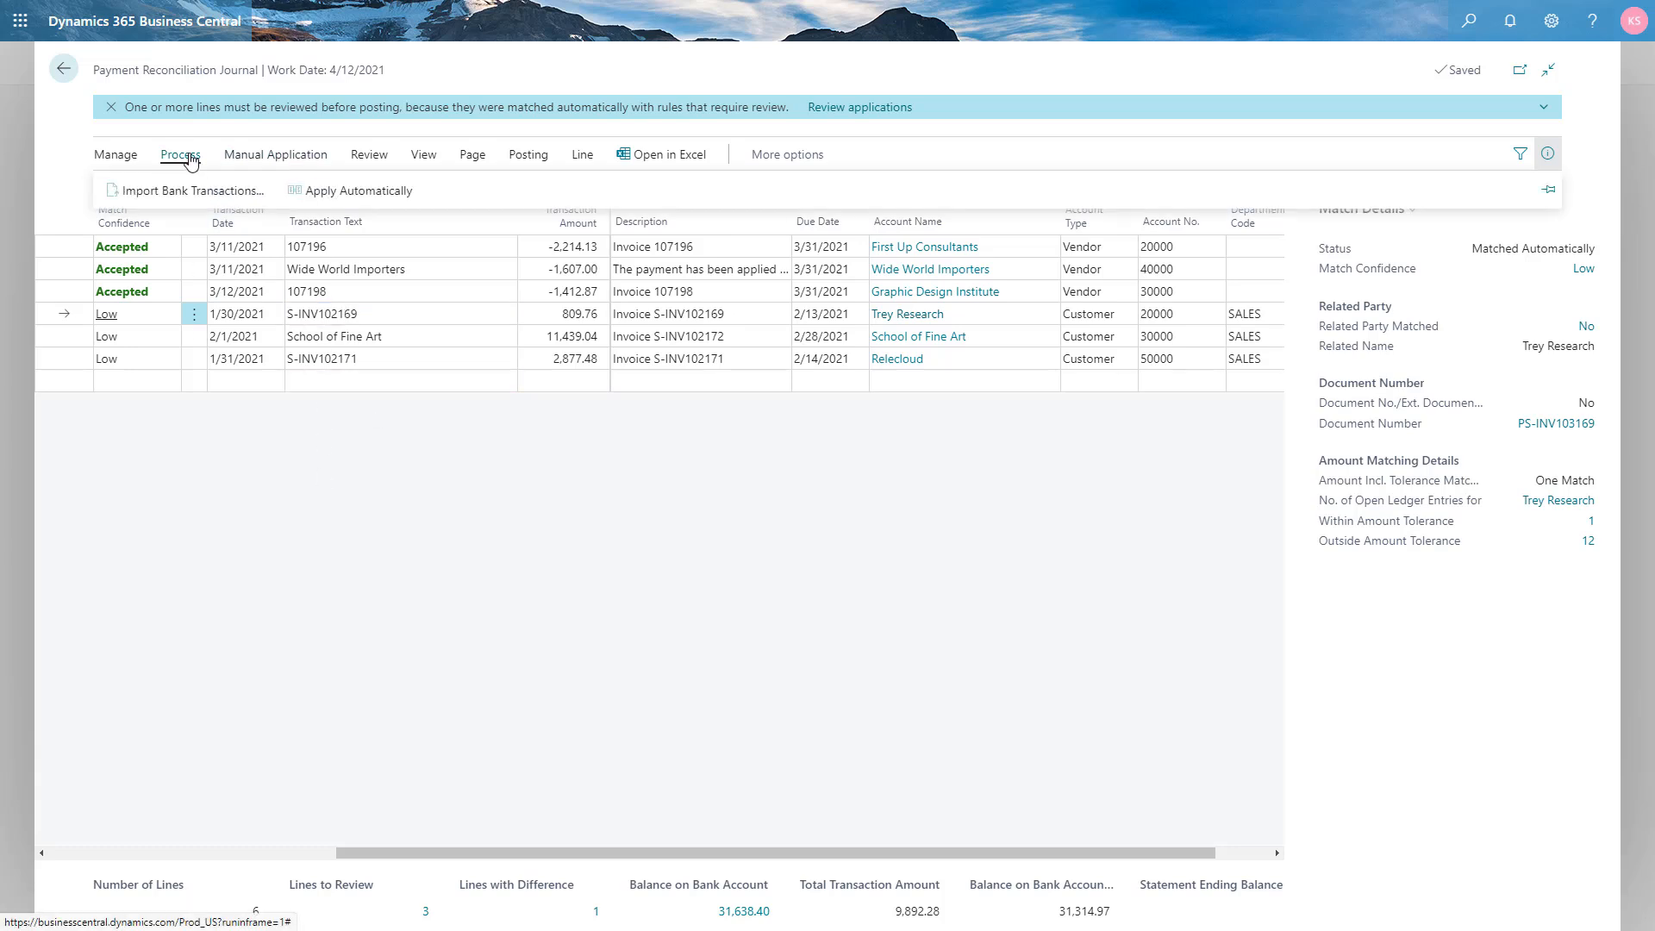
left_click(377, 162)
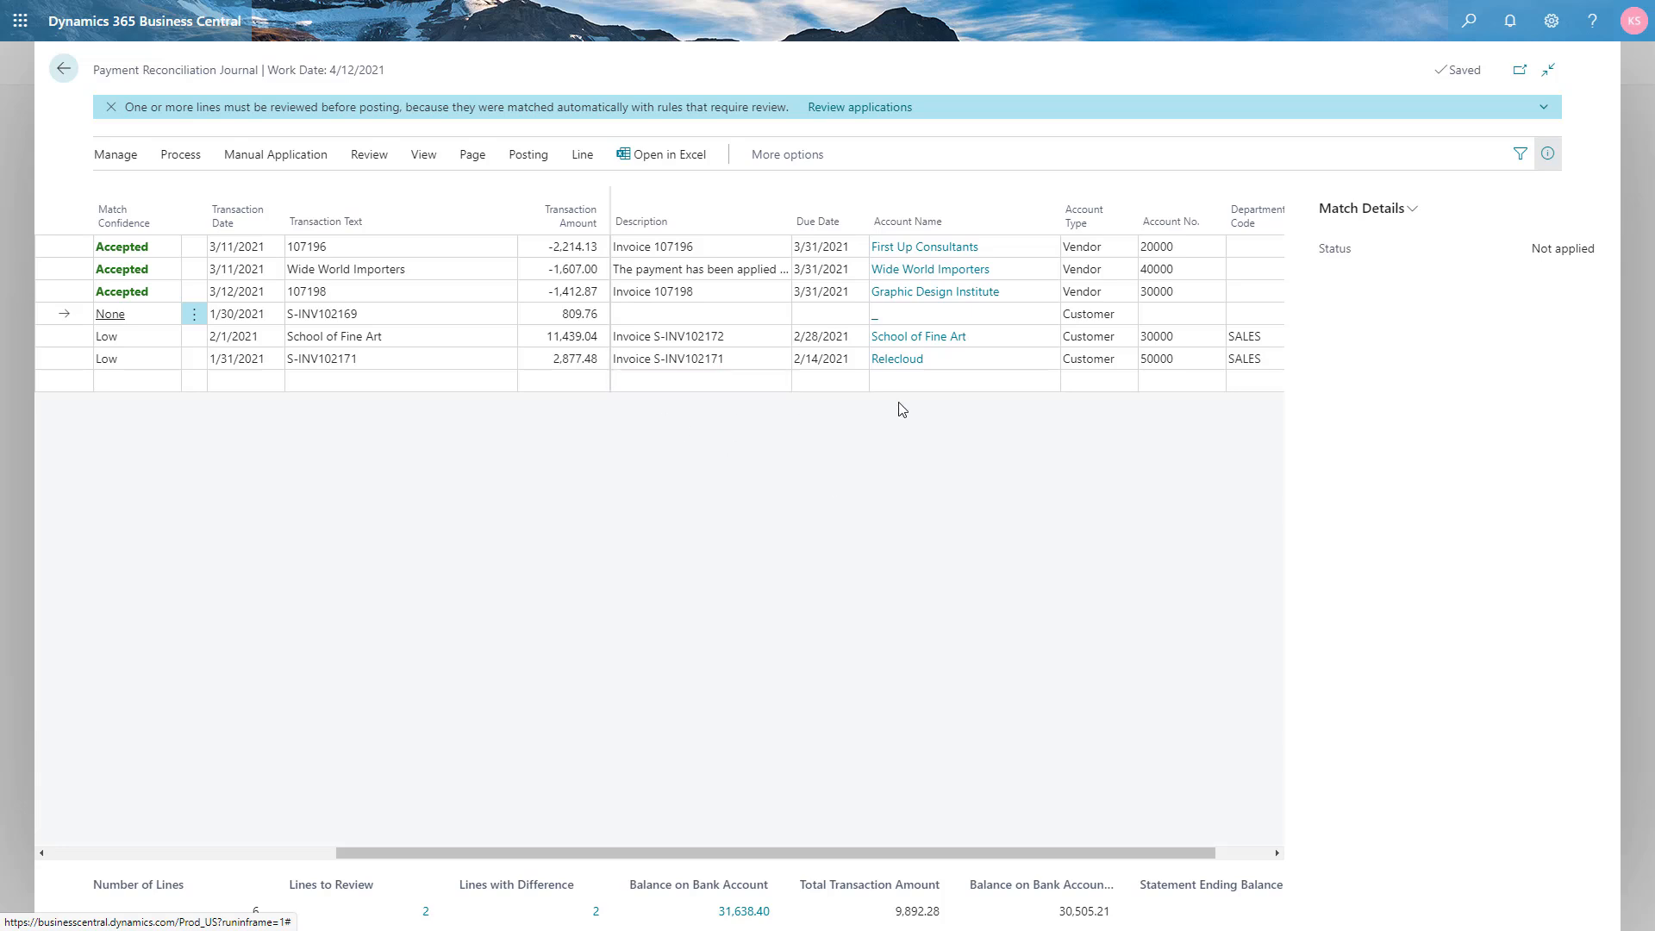
- Set the S-INV102169 line's account type to G/L Account and its account number to 10500, Prepaid Rent
left_click(1094, 315)
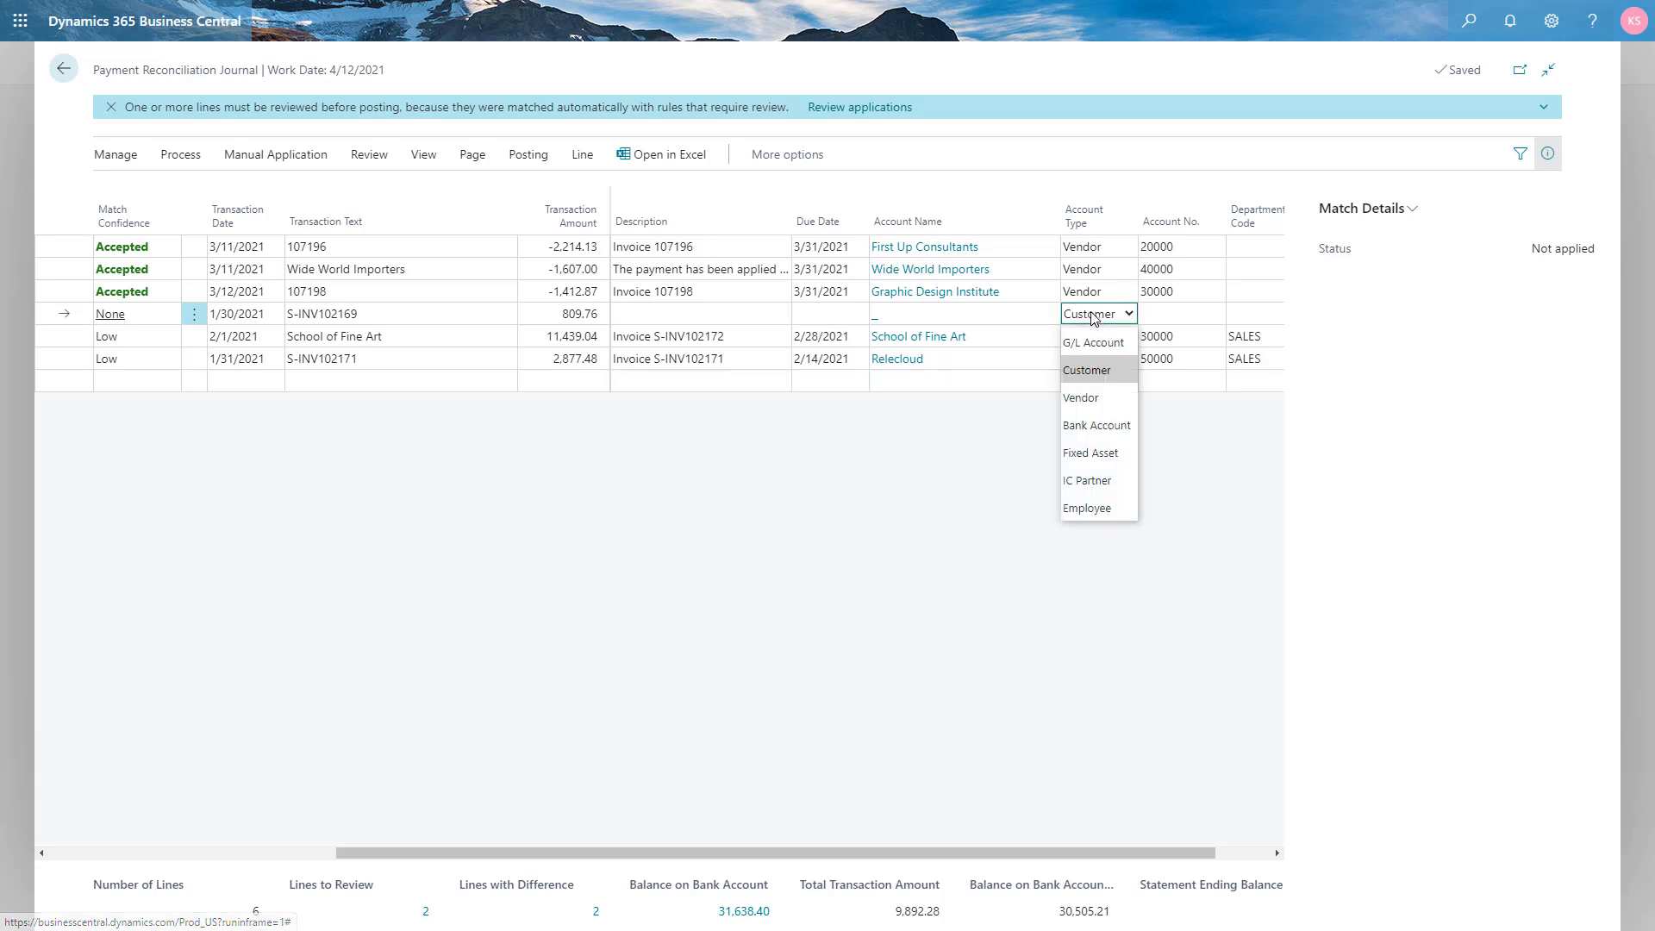
left_click(1106, 343)
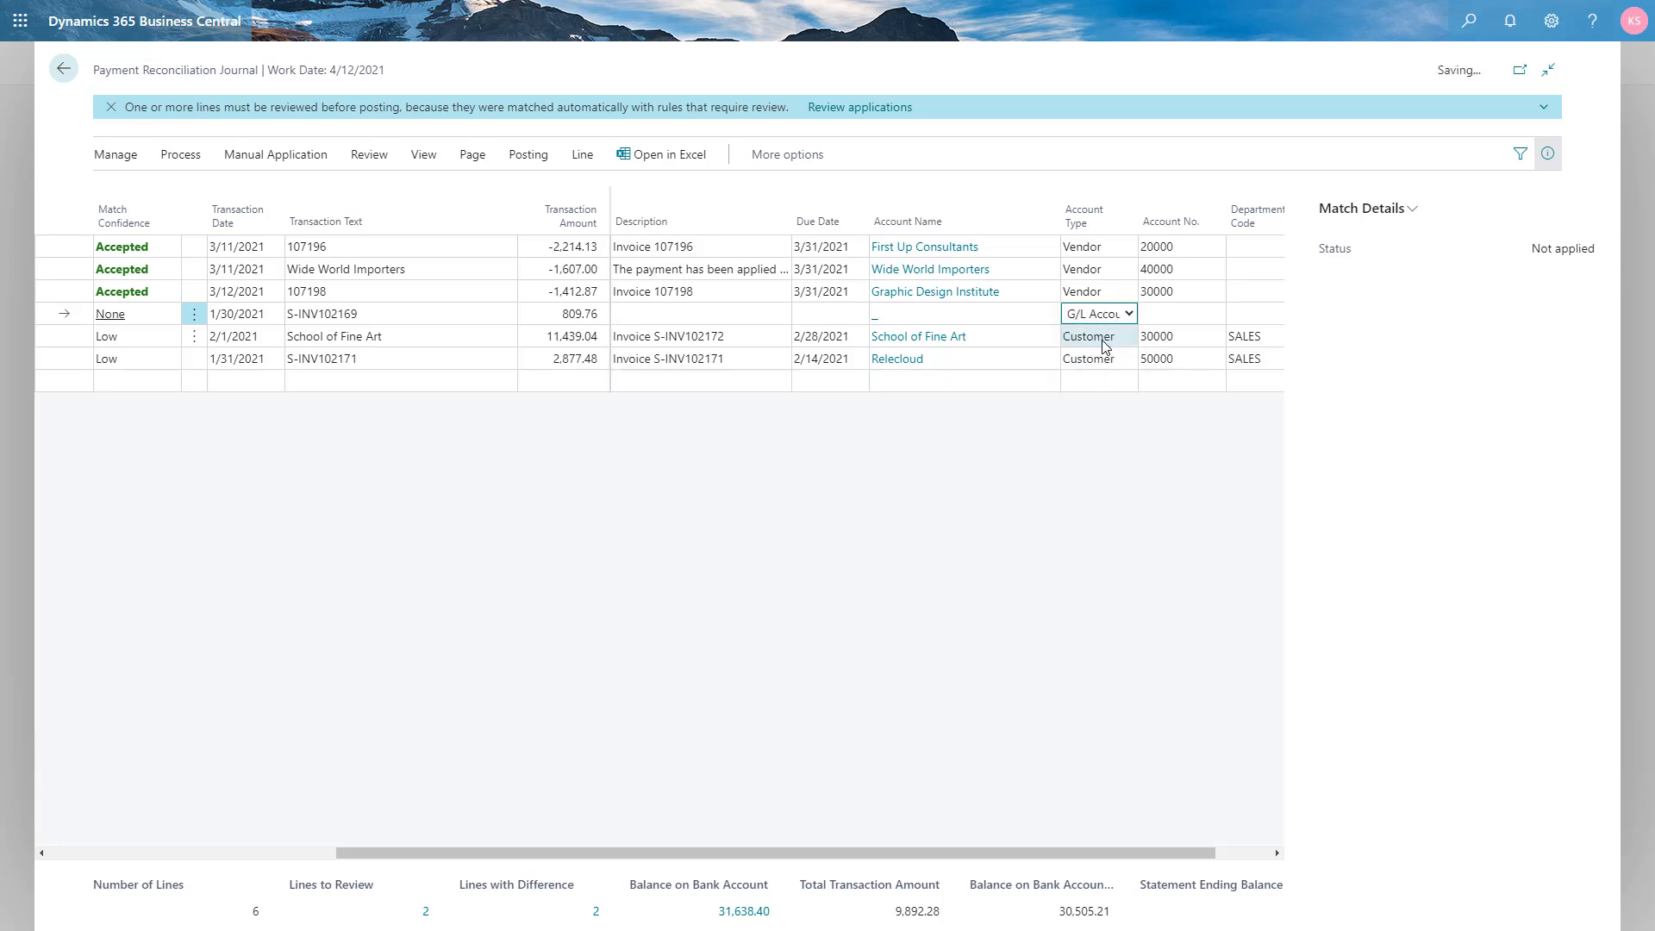
left_click(1174, 316)
left_click(1216, 314)
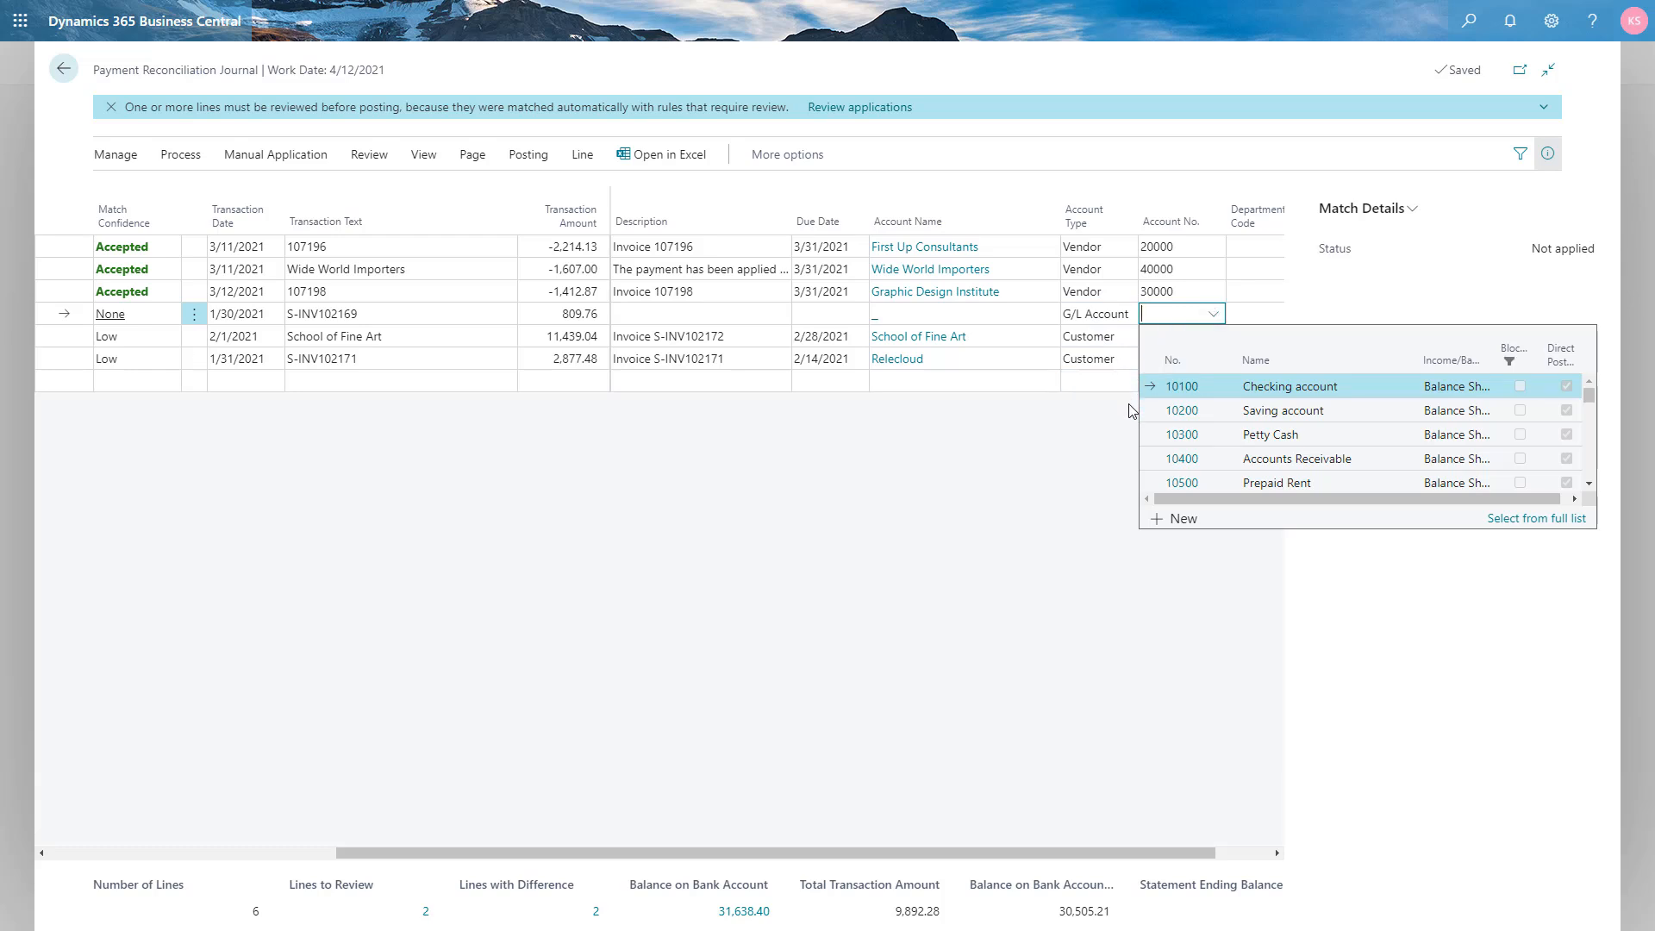
left_click(1300, 480)
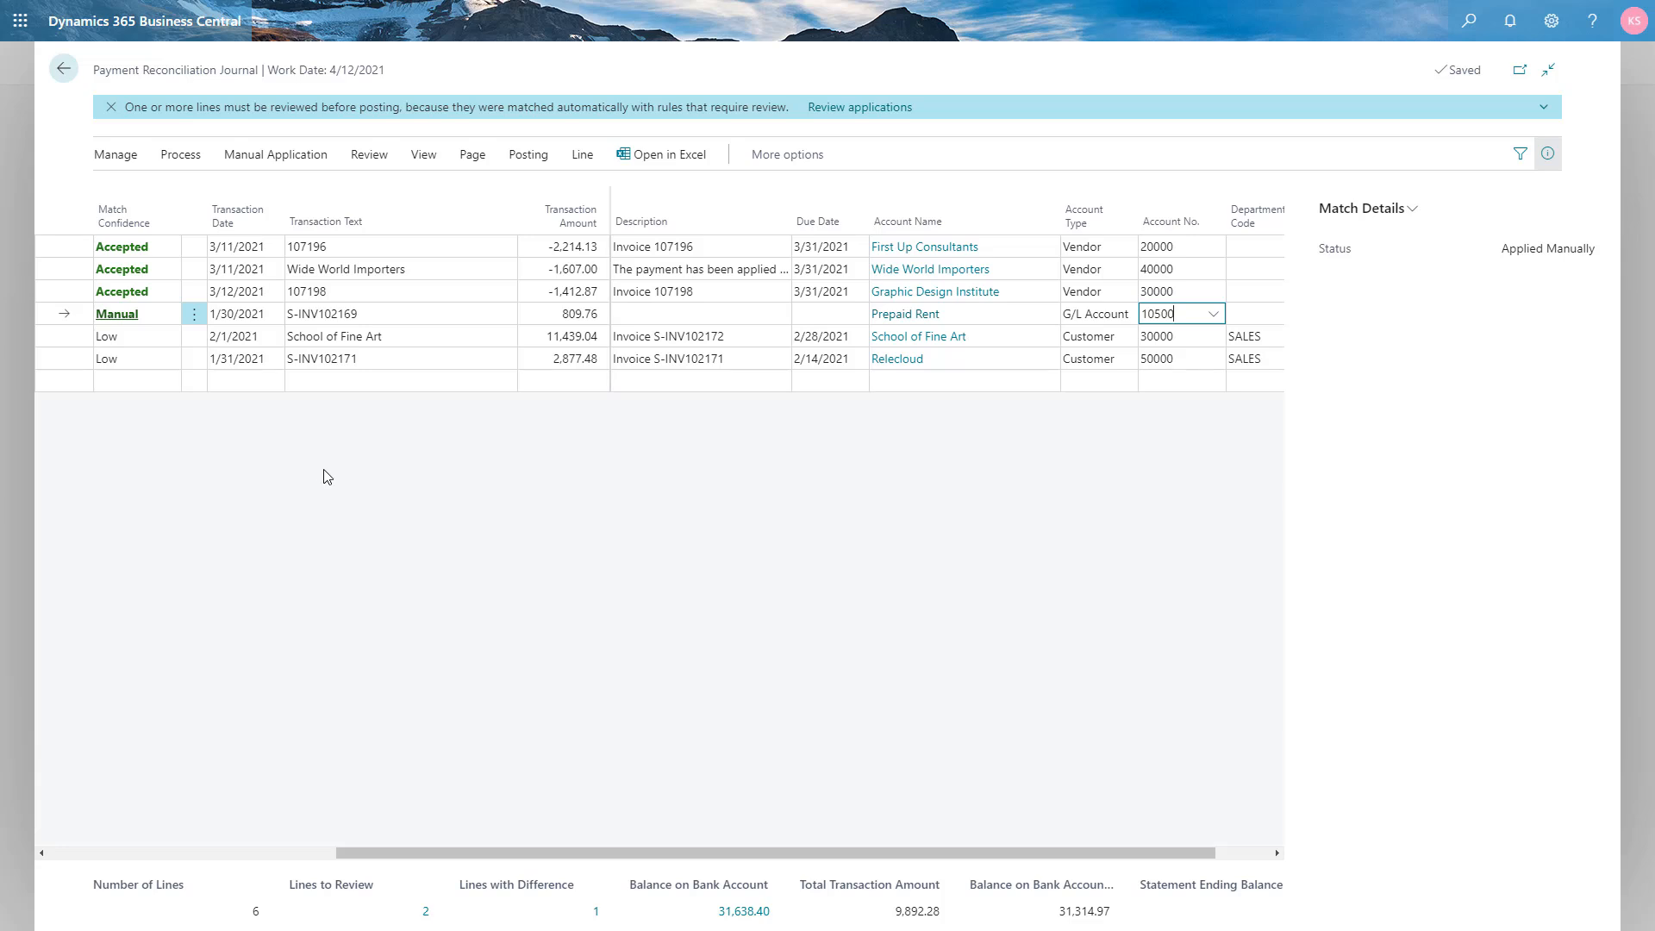
- Accept the School of Fine Art application, creating a payment application line for the remaining amount, and close the review
left_click(315, 339)
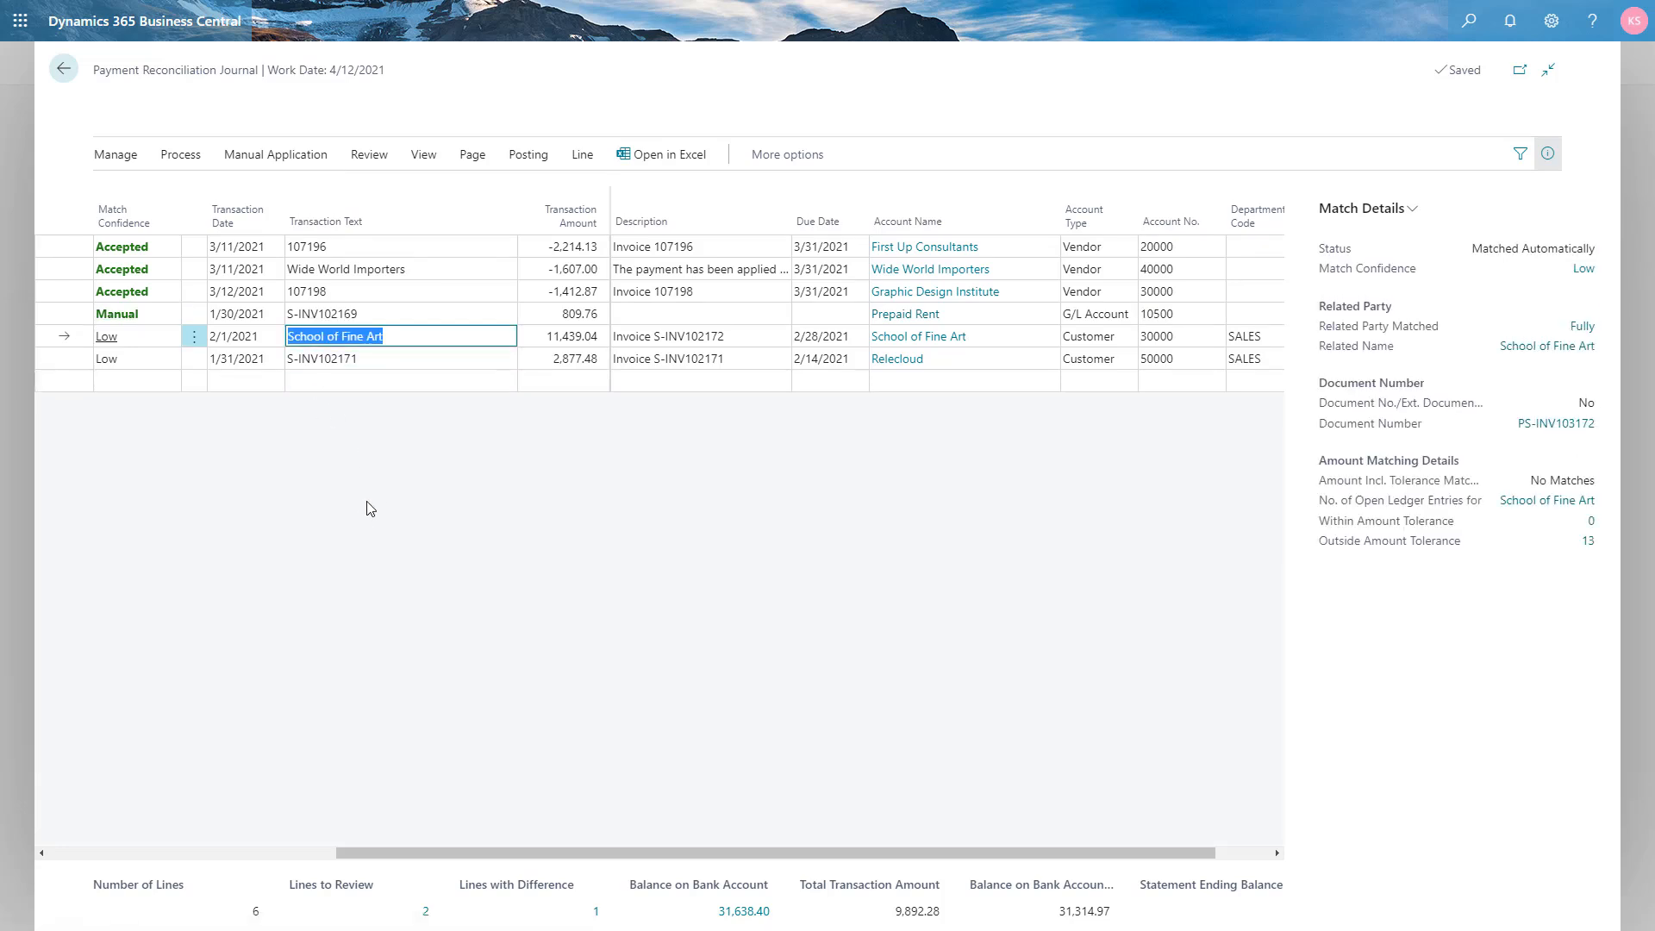
left_click(107, 344)
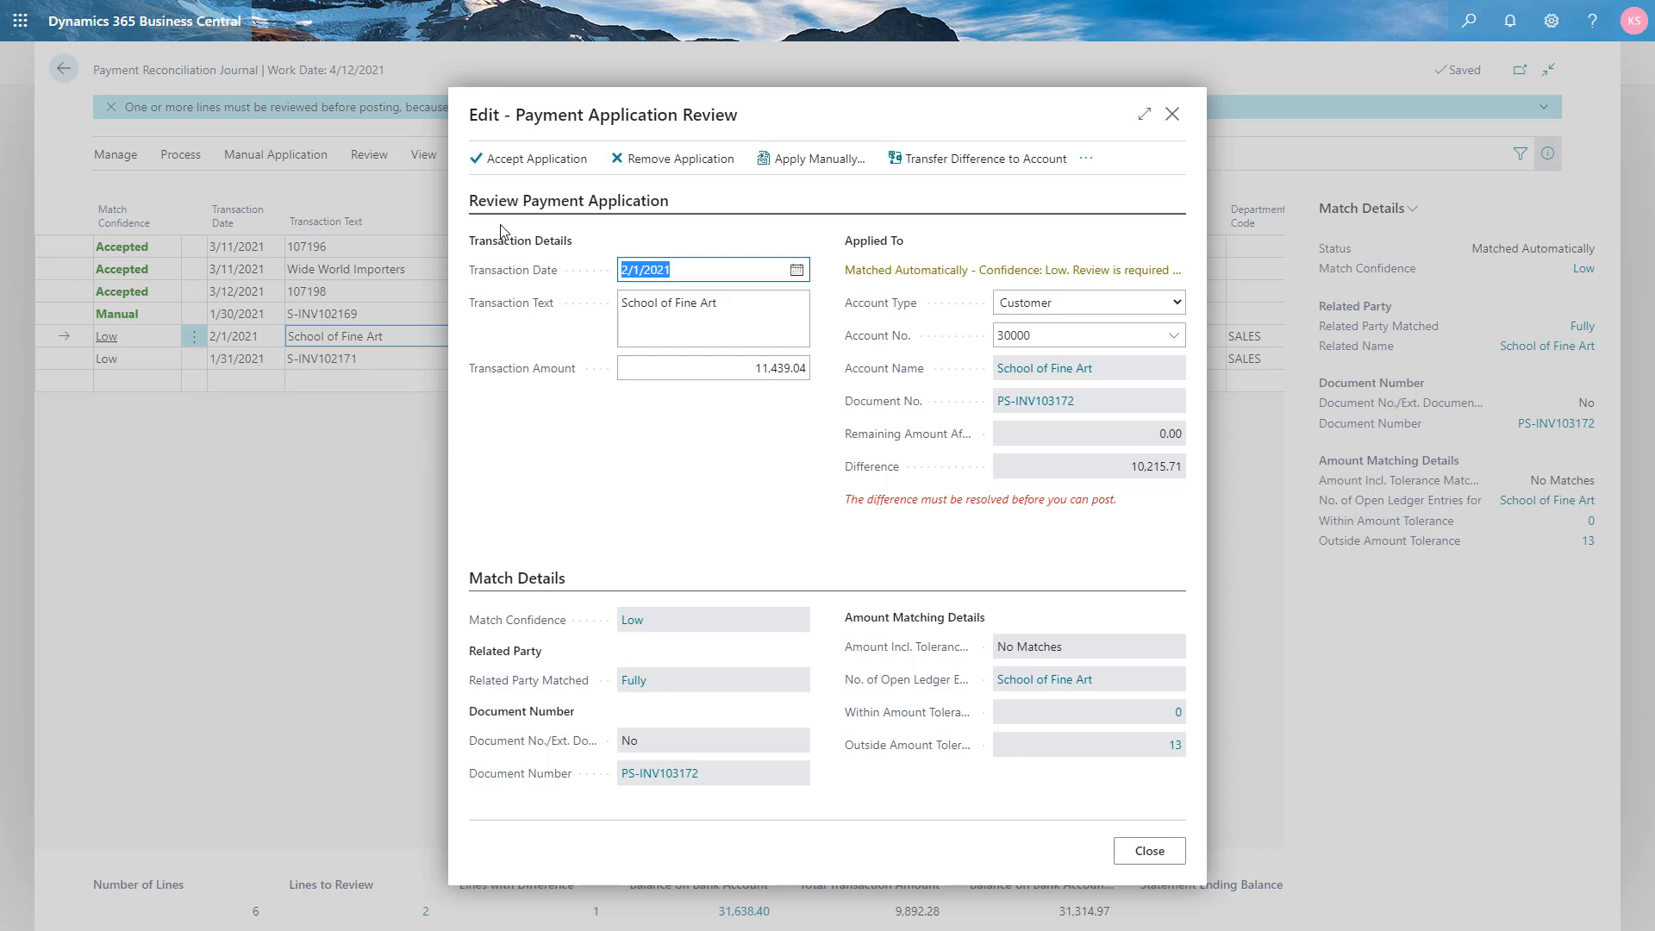
left_click(514, 172)
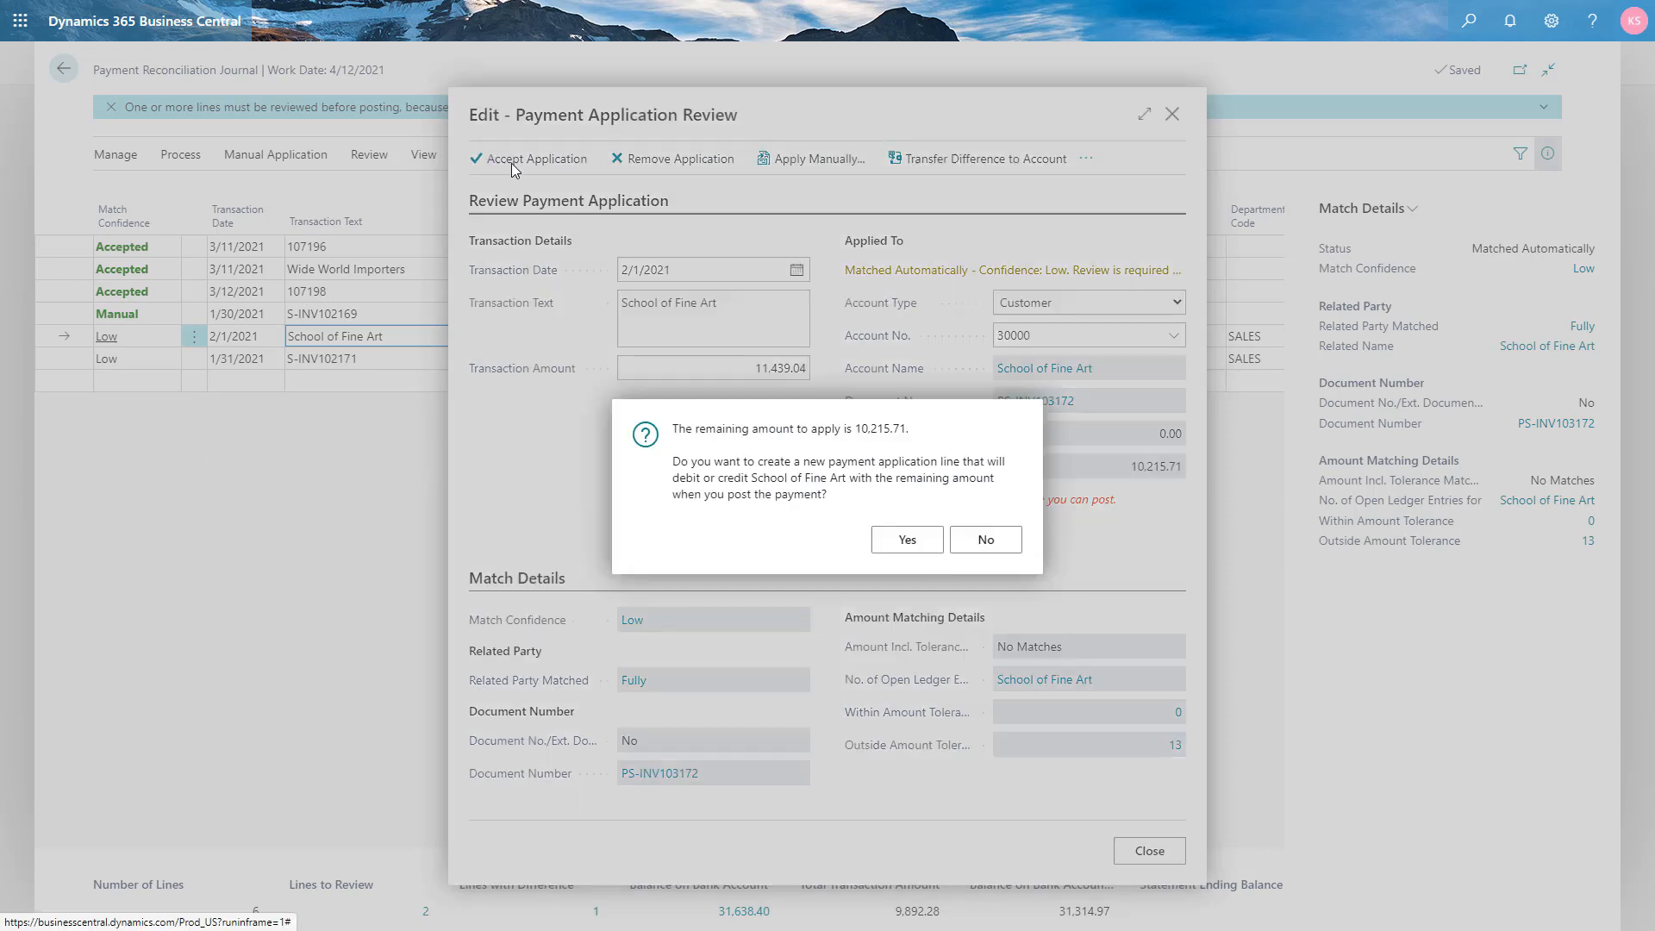
left_click(905, 541)
left_click(1143, 849)
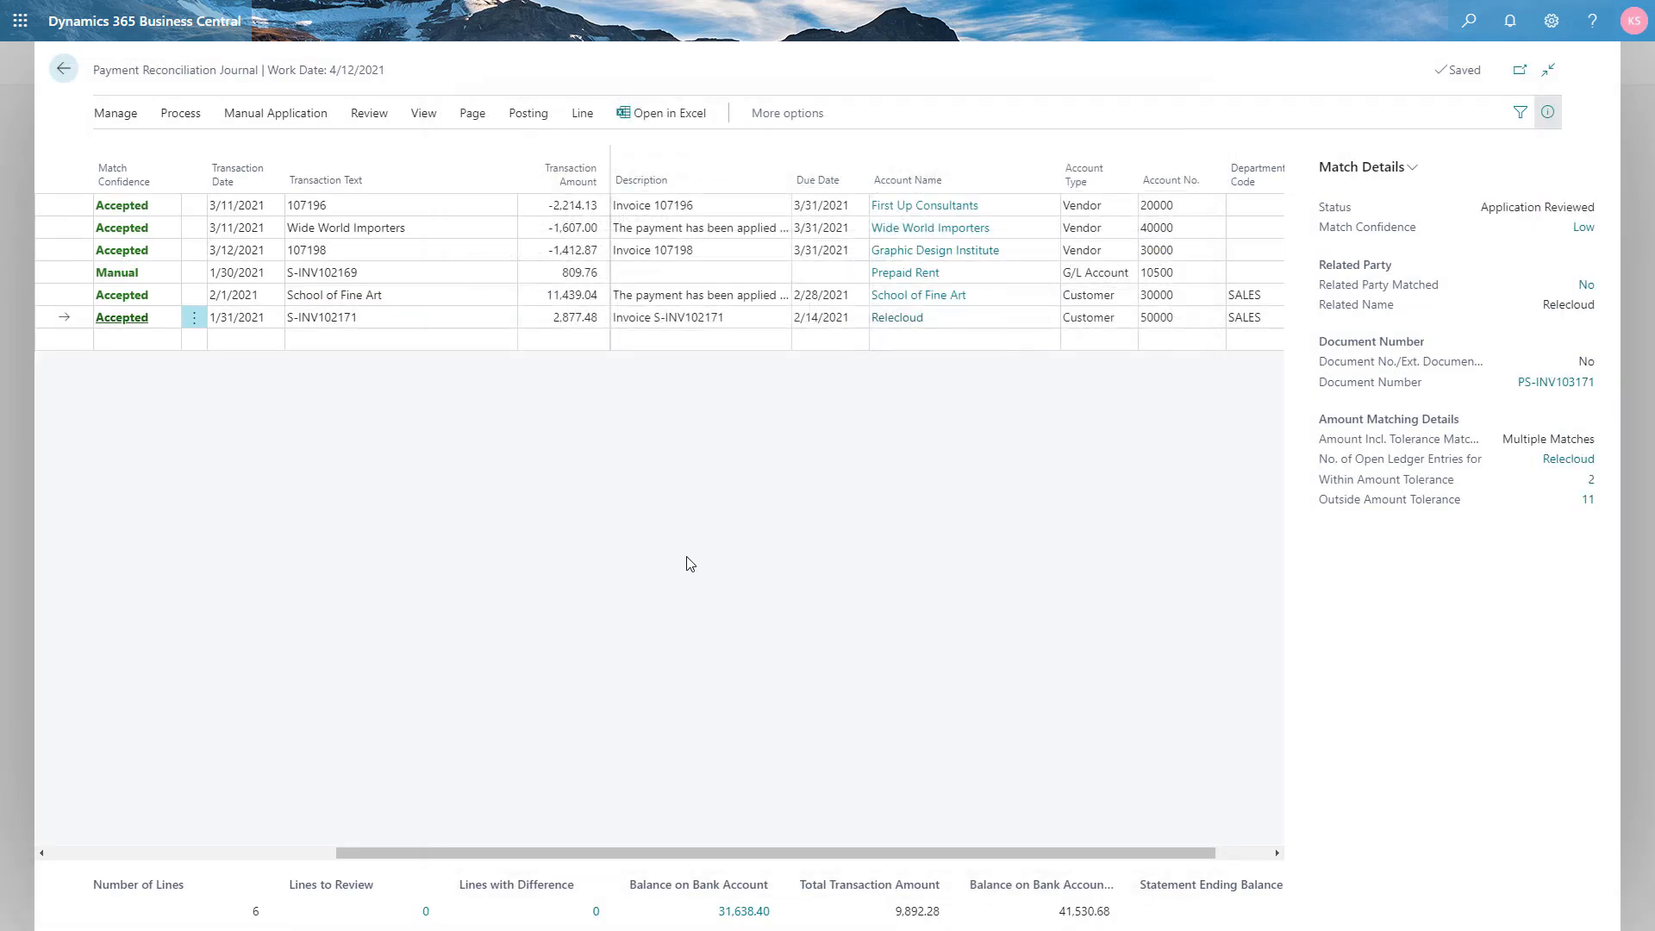
- Post the journal's payments and reconcile the bank account, confirming the posting
left_click_drag(705, 851, 418, 851)
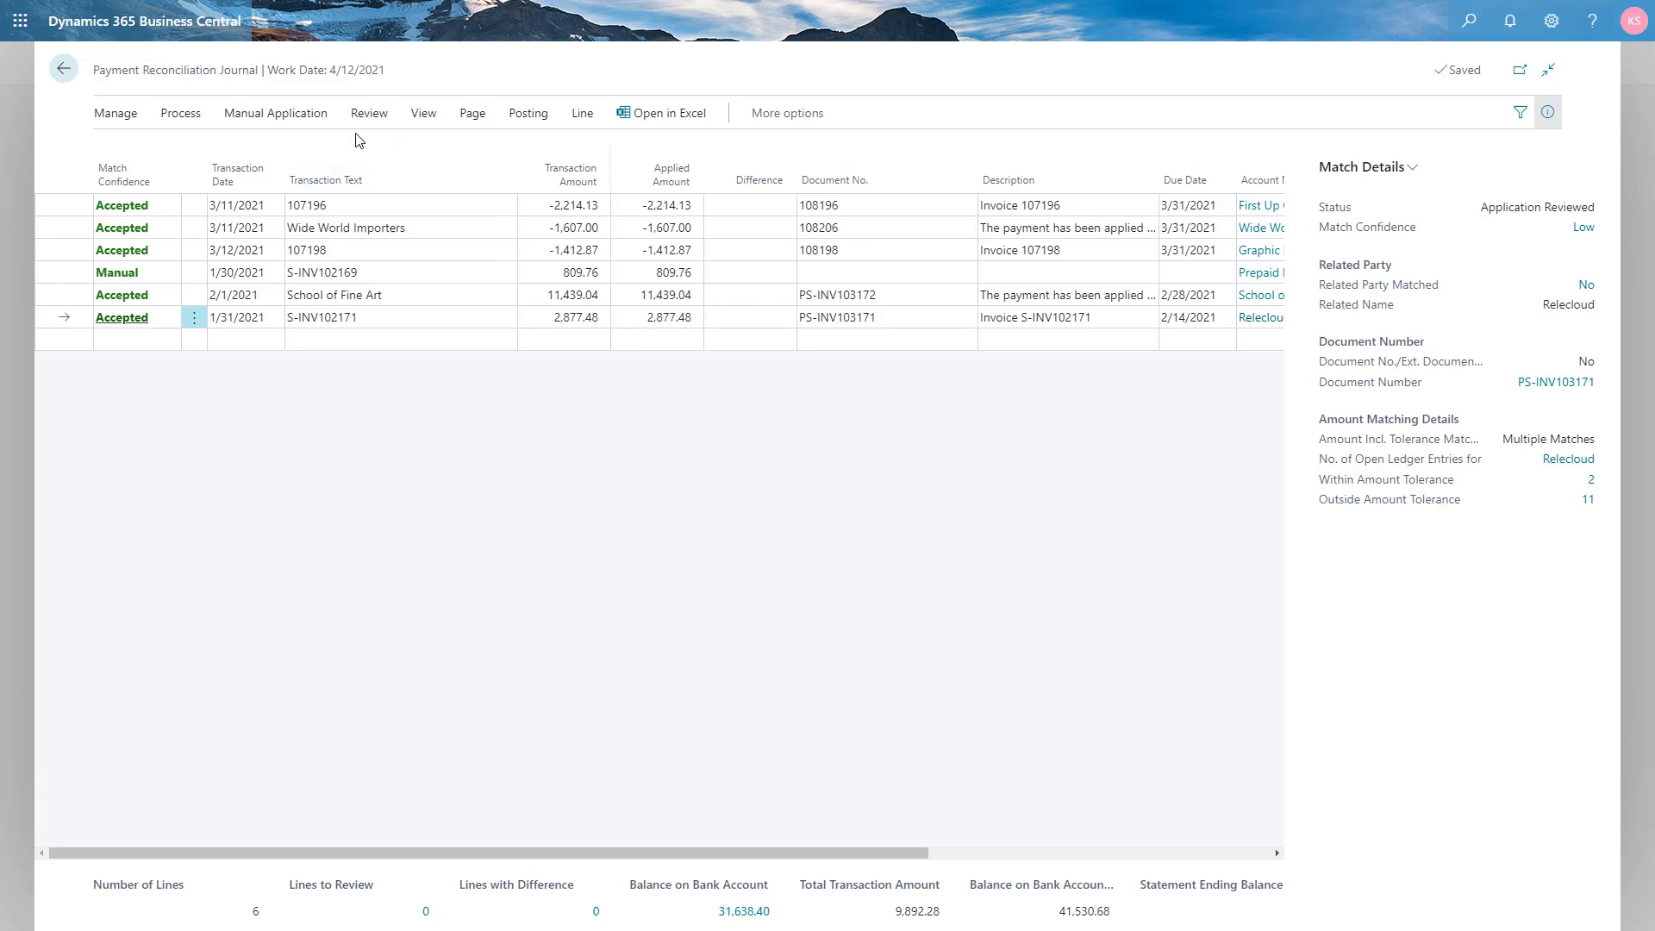
left_click(527, 117)
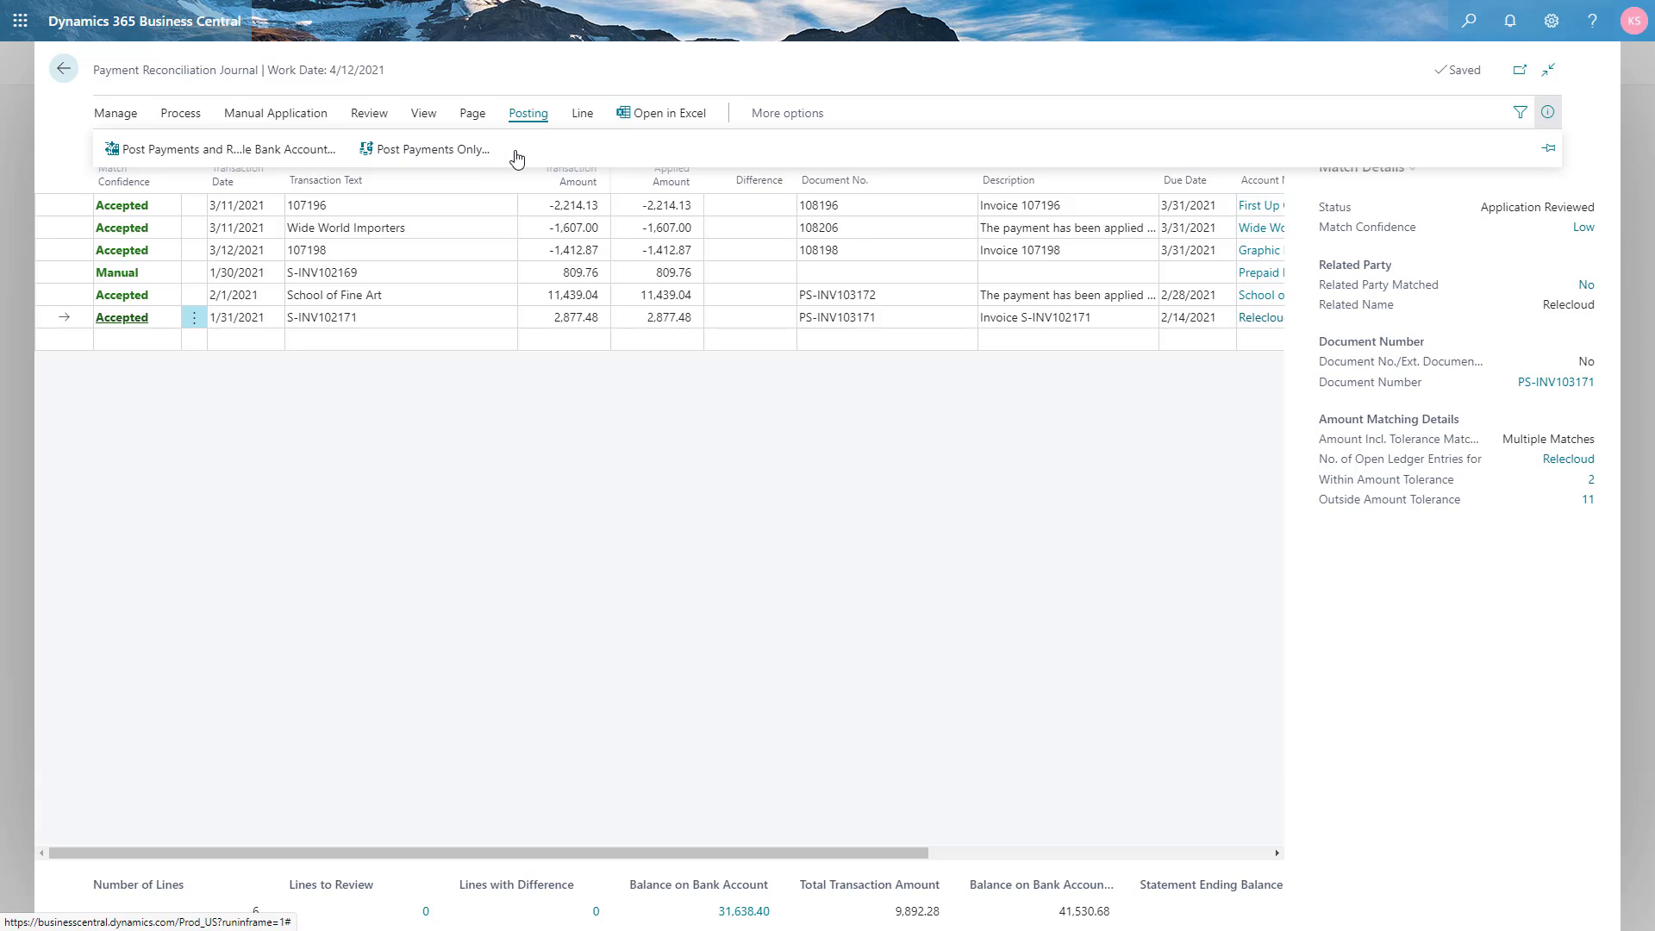
left_click(258, 155)
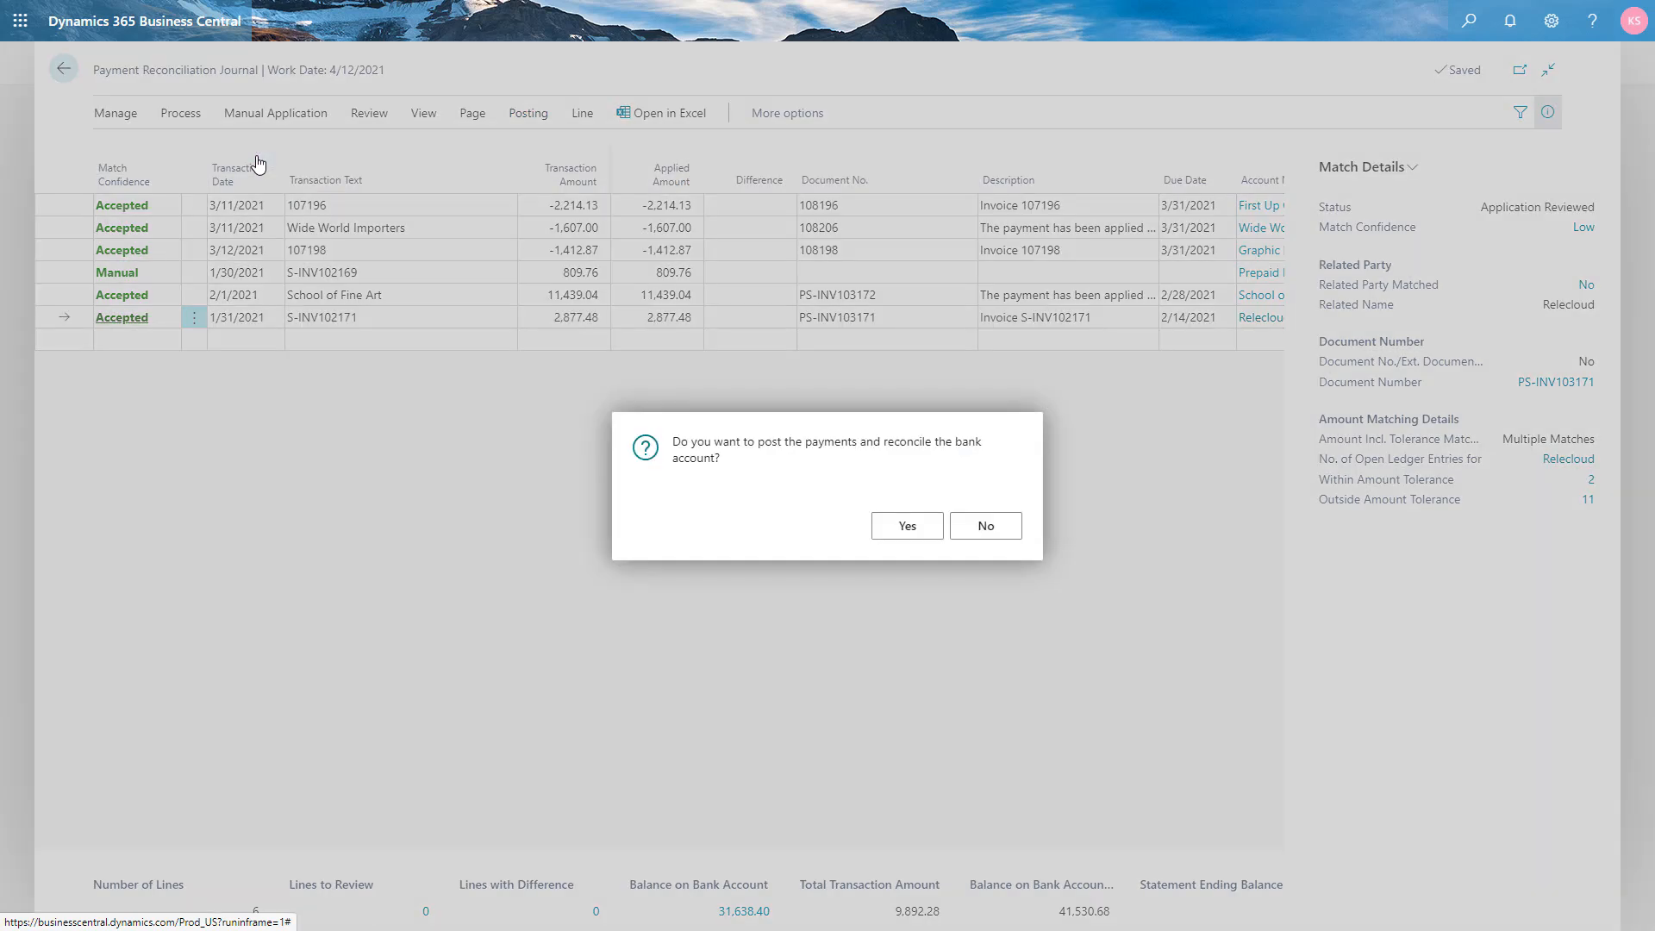
left_click(905, 526)
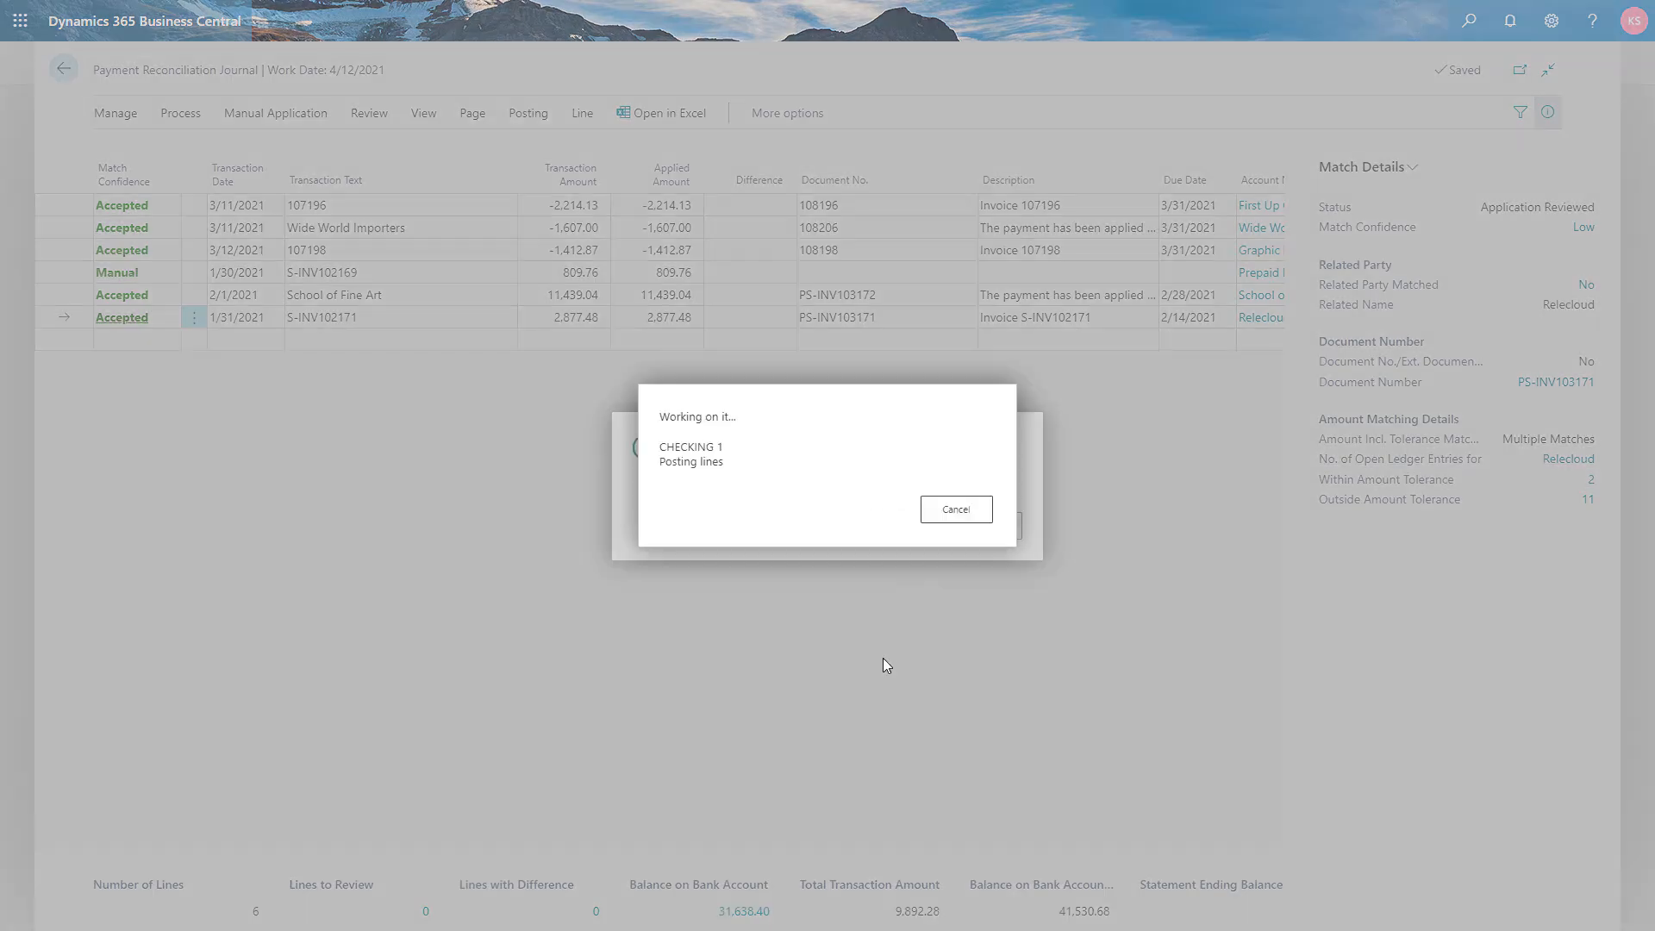